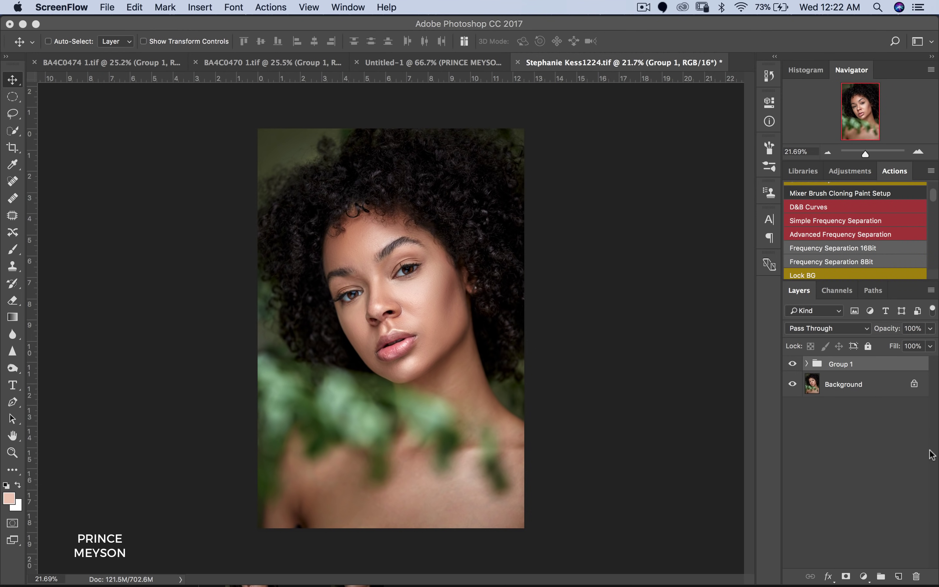
Step: Add two Gradient Map adjustment layers, then delete both as a false start
click(864, 578)
click(863, 563)
click(864, 577)
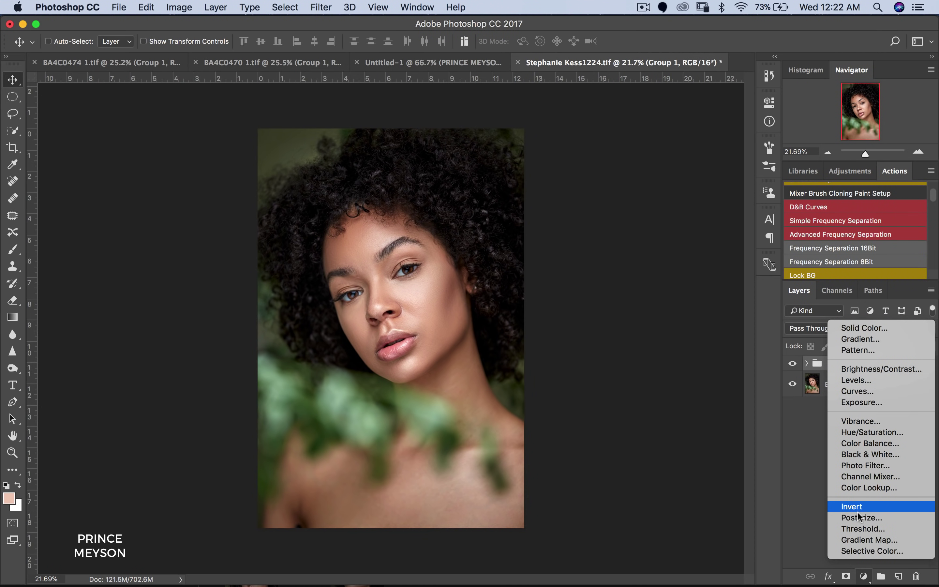
click(861, 539)
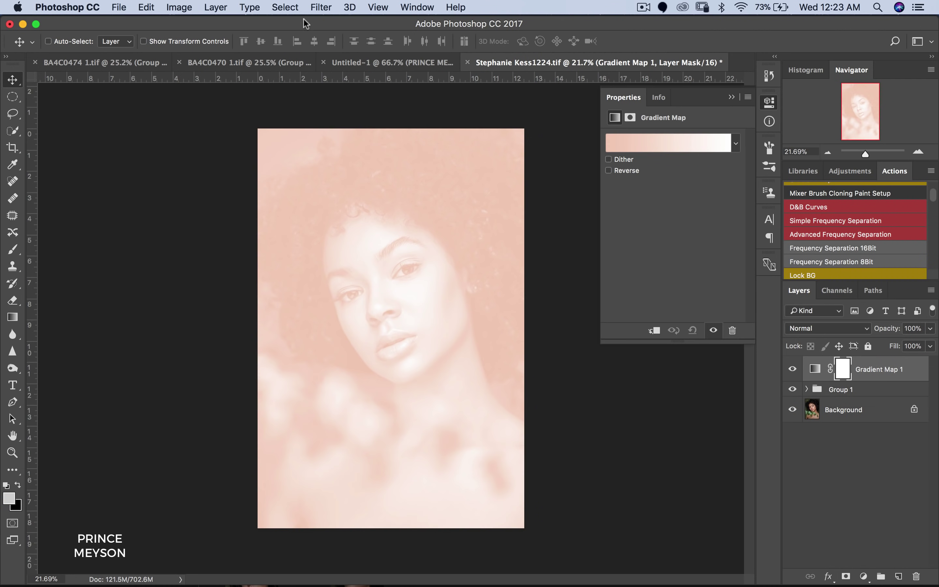
click(215, 7)
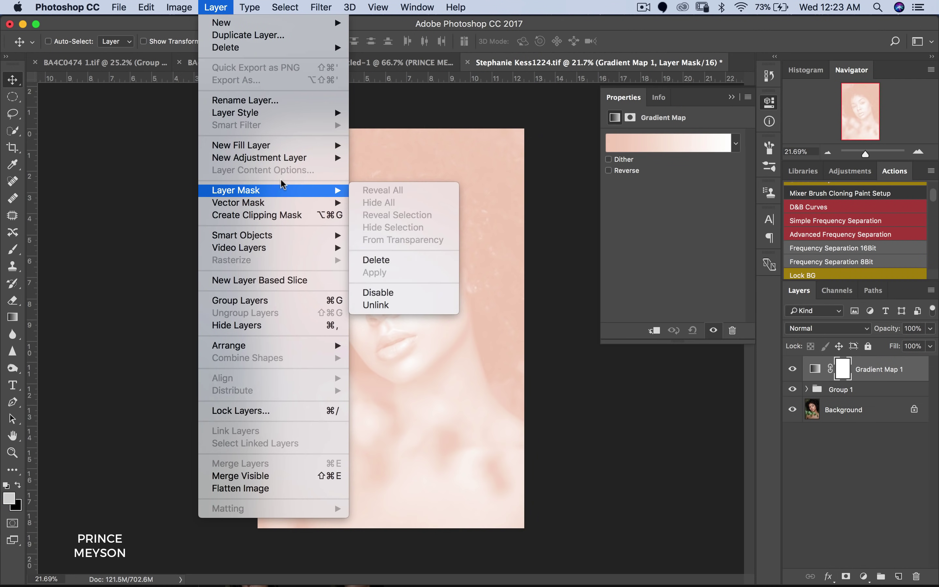
mouse_move(315, 158)
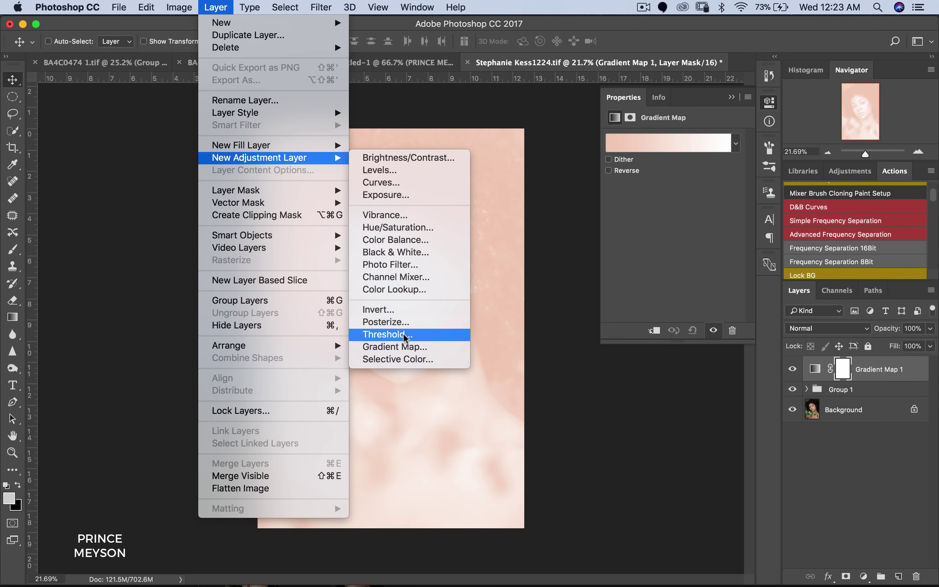
click(399, 347)
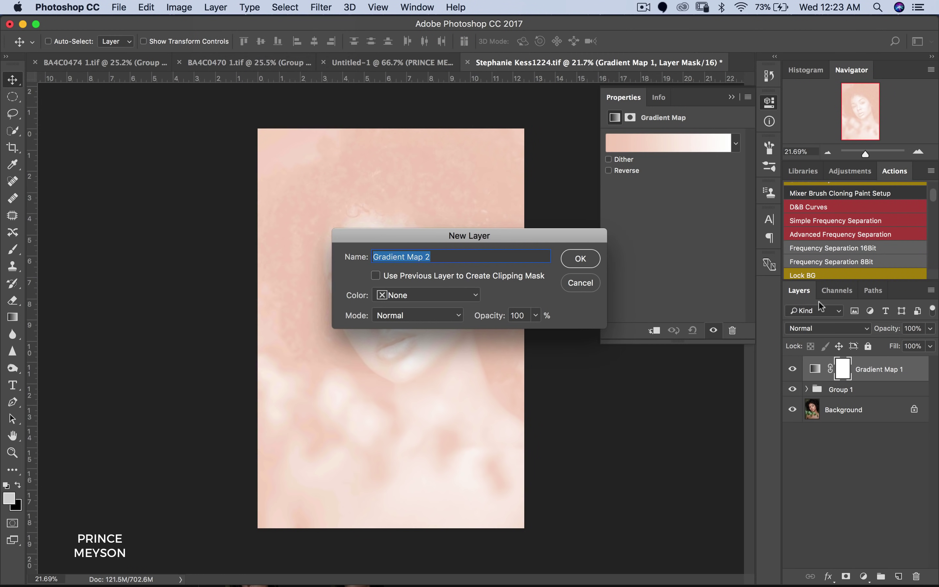
click(580, 258)
shift+click(893, 390)
key(Delete)
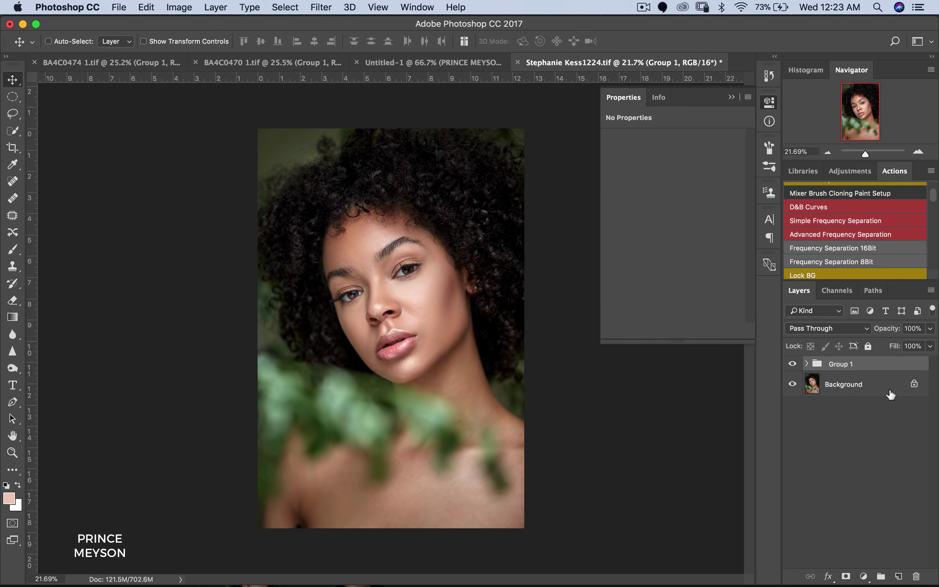
Step: Add a fresh Gradient Map layer above Group 1 and show its gradient presets
click(863, 577)
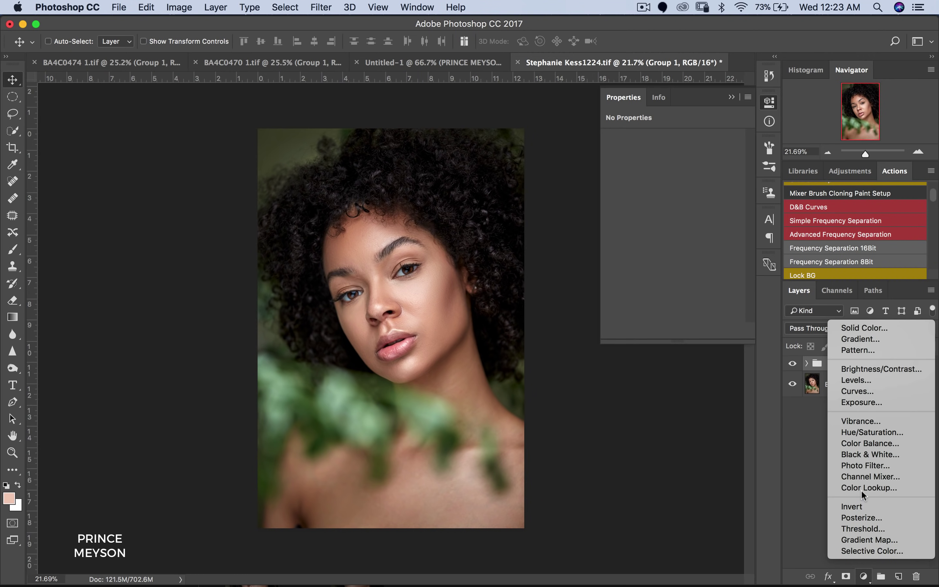
click(861, 541)
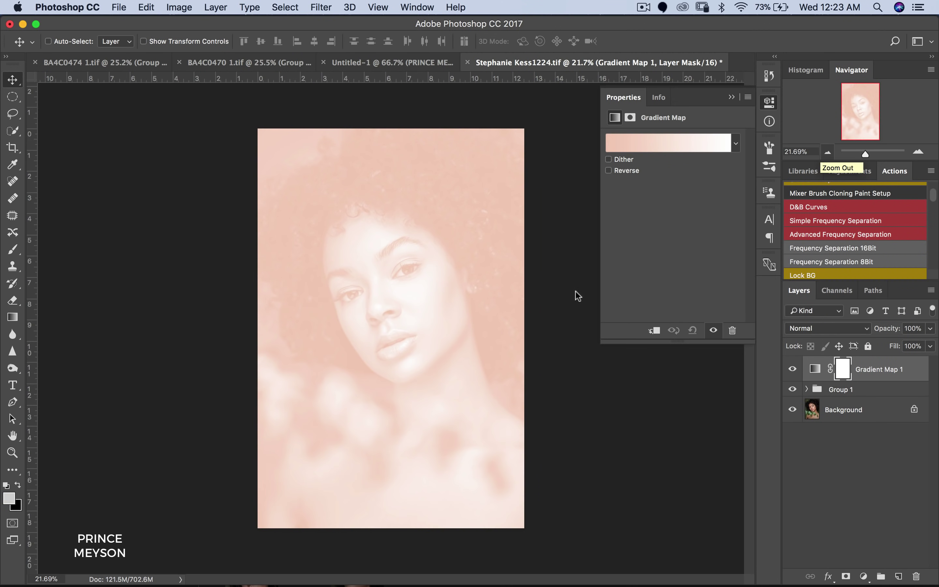
click(736, 144)
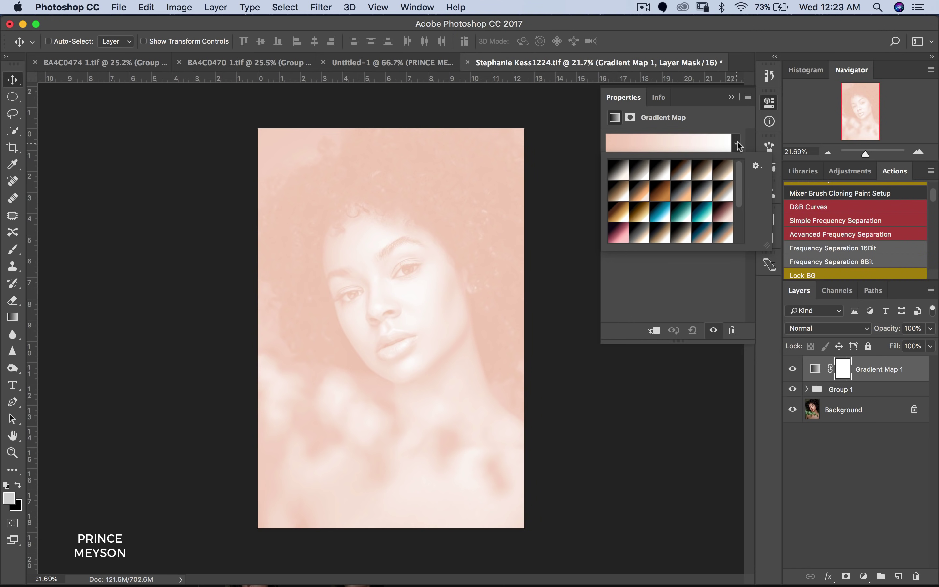
click(736, 146)
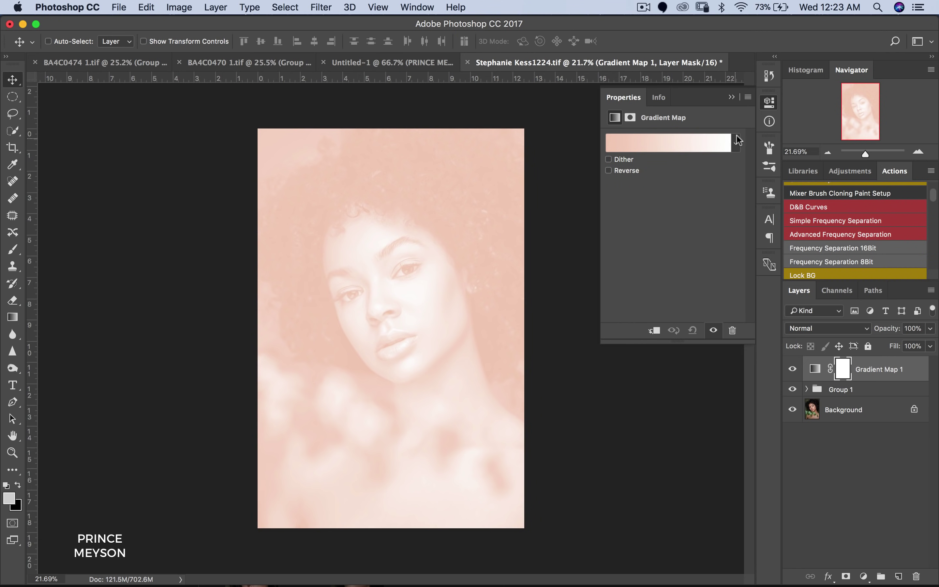
click(733, 146)
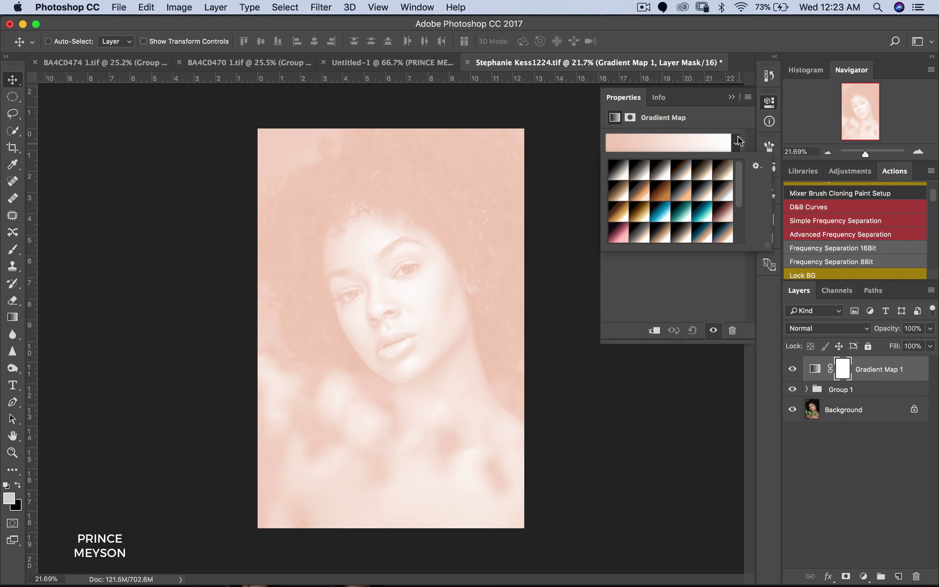
Step: Replace the gradient presets with the Photographic Toning set and scroll through them
click(758, 168)
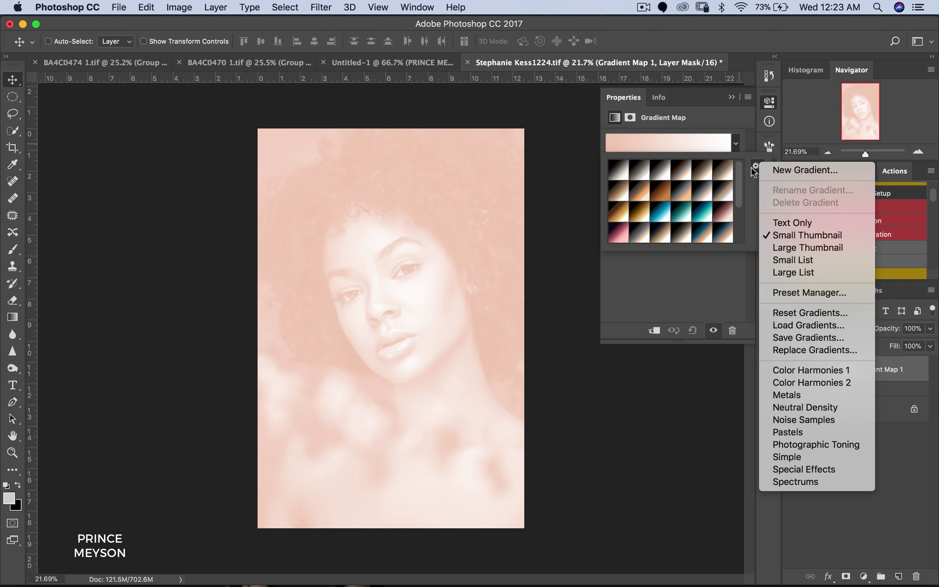
click(737, 175)
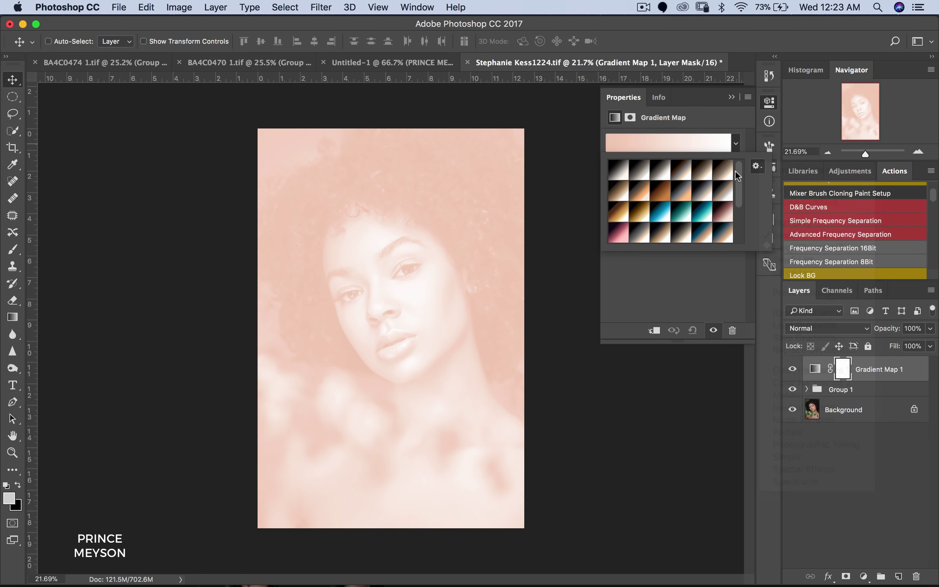
click(758, 167)
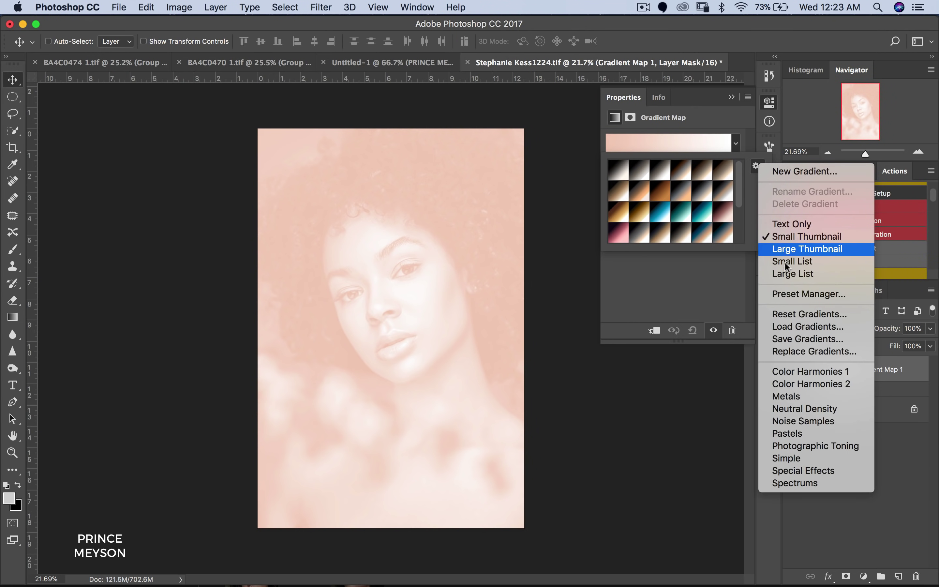
click(807, 444)
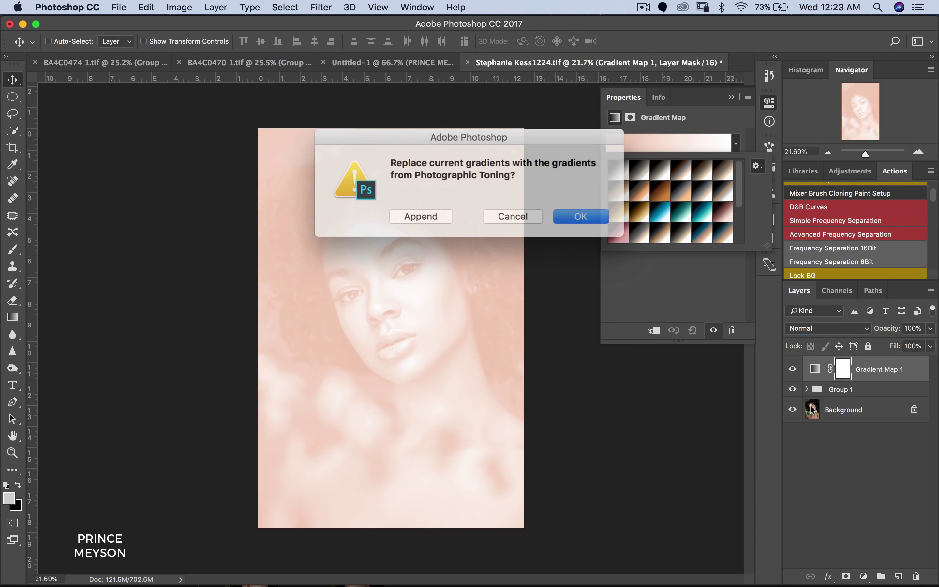
click(574, 215)
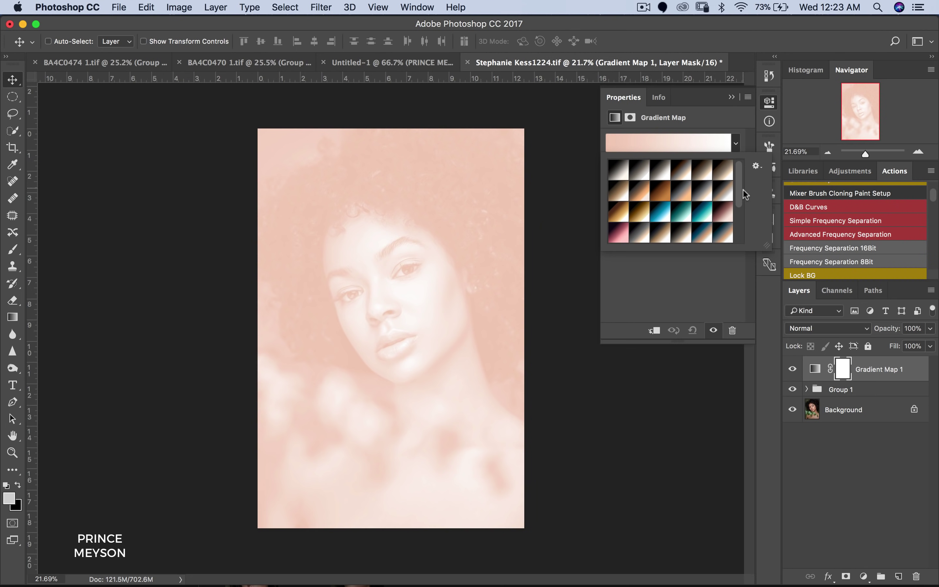
drag(739, 188, 739, 228)
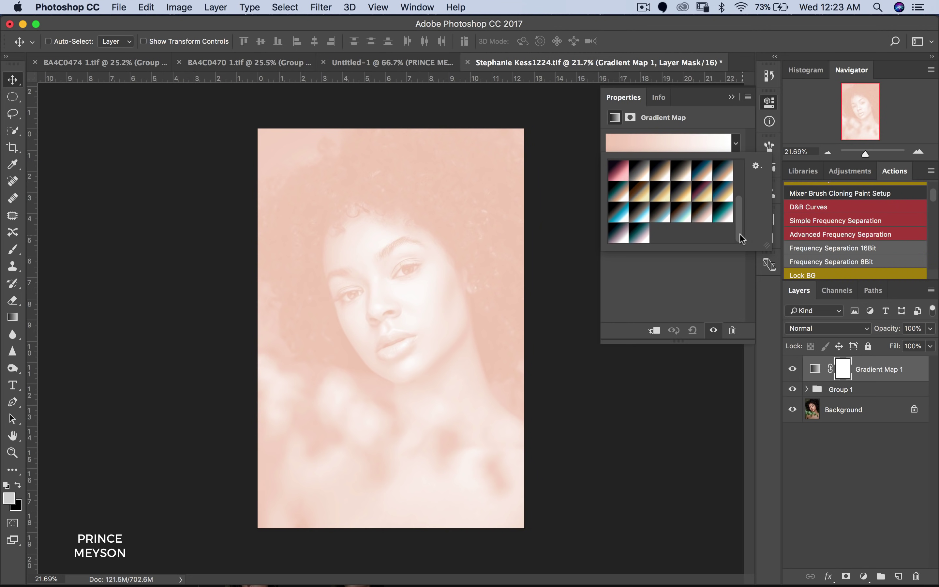
drag(740, 234, 730, 184)
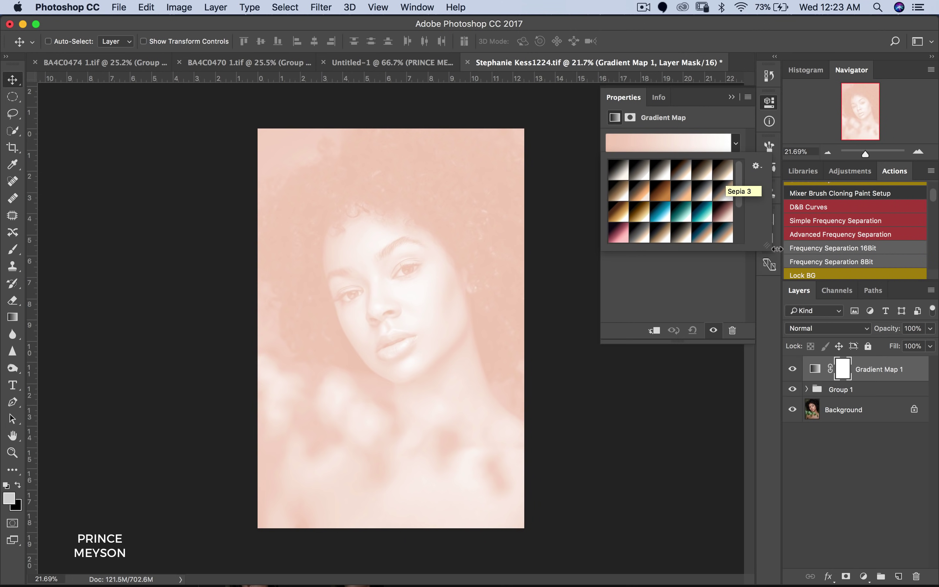
Step: Load Color Harmonies 1 and apply the orange-to-navy gradient after trying several swatches
click(755, 166)
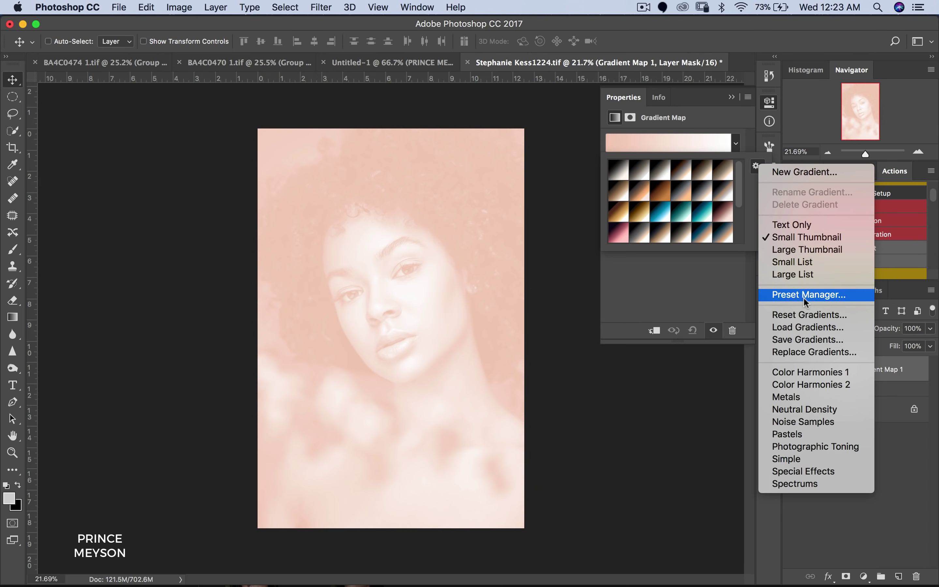
click(794, 372)
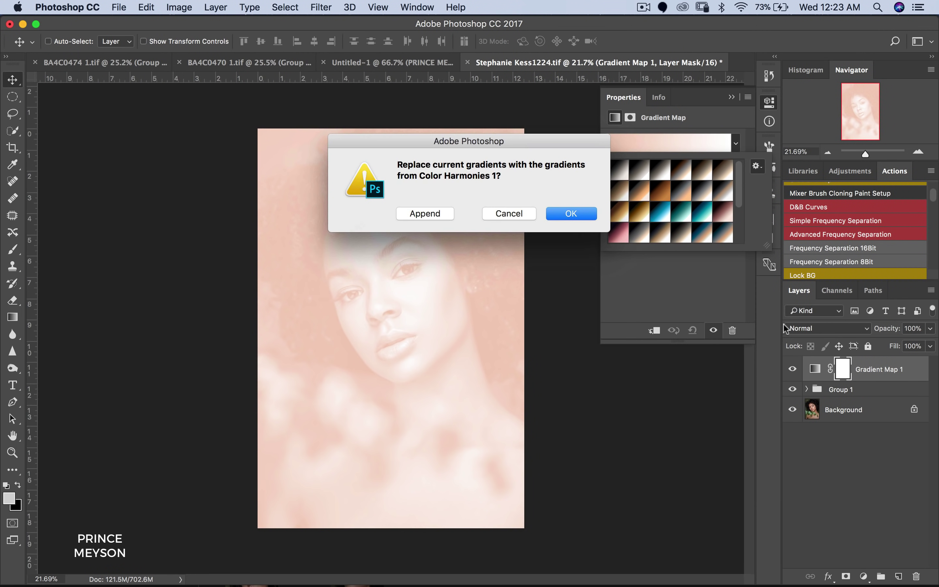
click(582, 218)
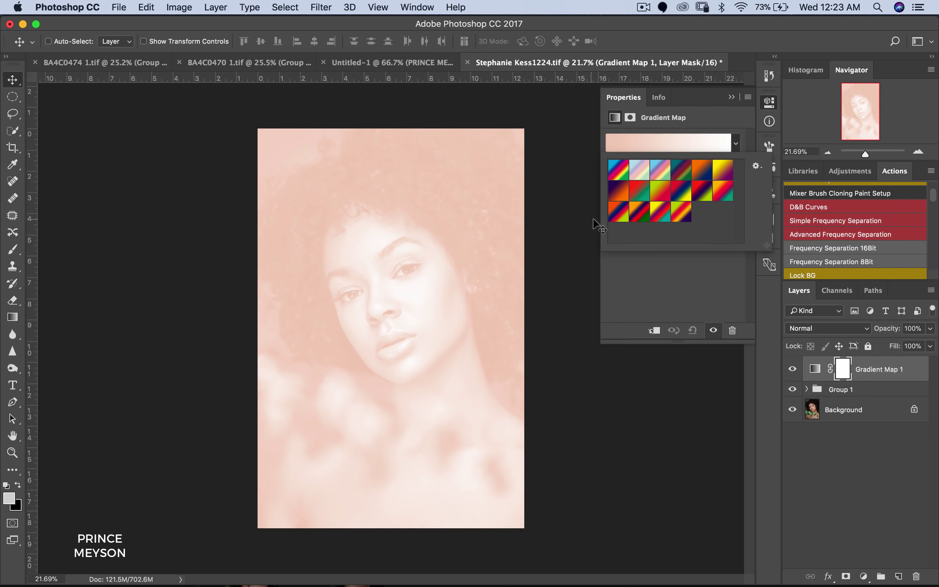
click(662, 196)
click(686, 190)
click(680, 174)
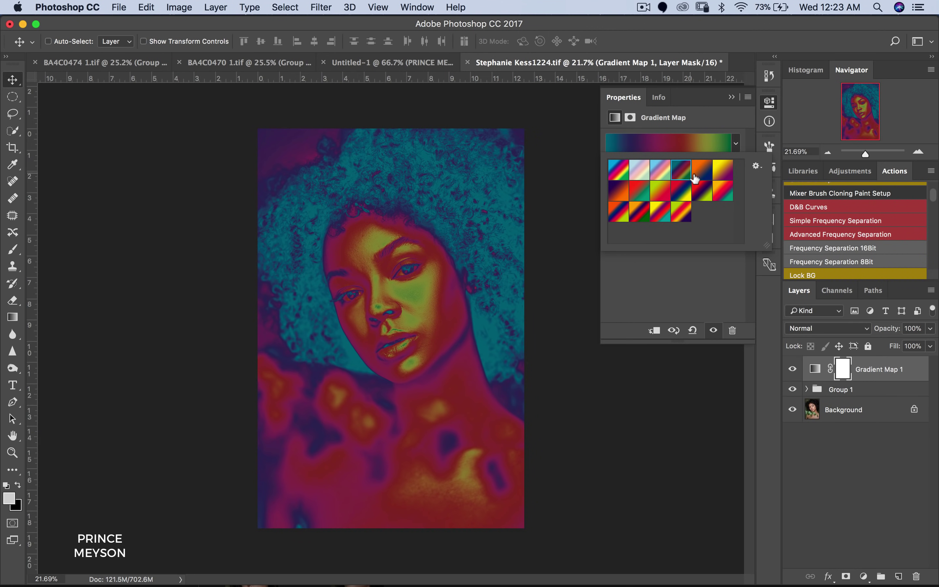
click(709, 176)
click(720, 174)
click(721, 194)
click(704, 194)
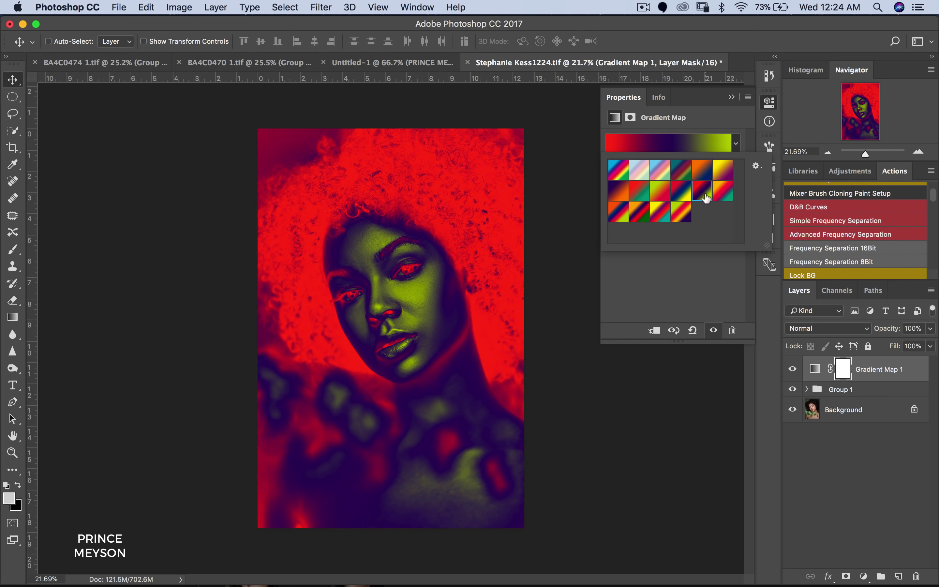
click(619, 190)
click(702, 169)
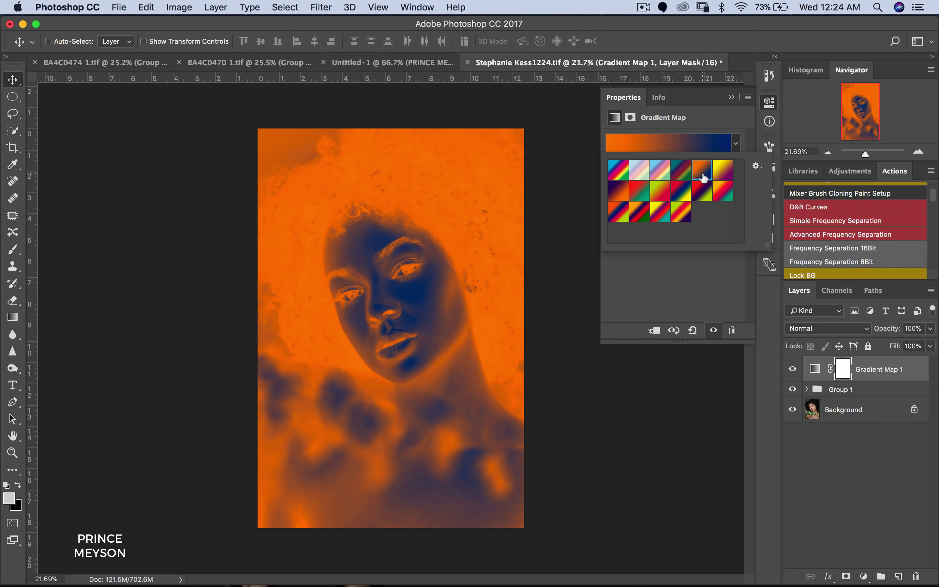
Step: Reopen the gradient presets and their options menu
click(735, 145)
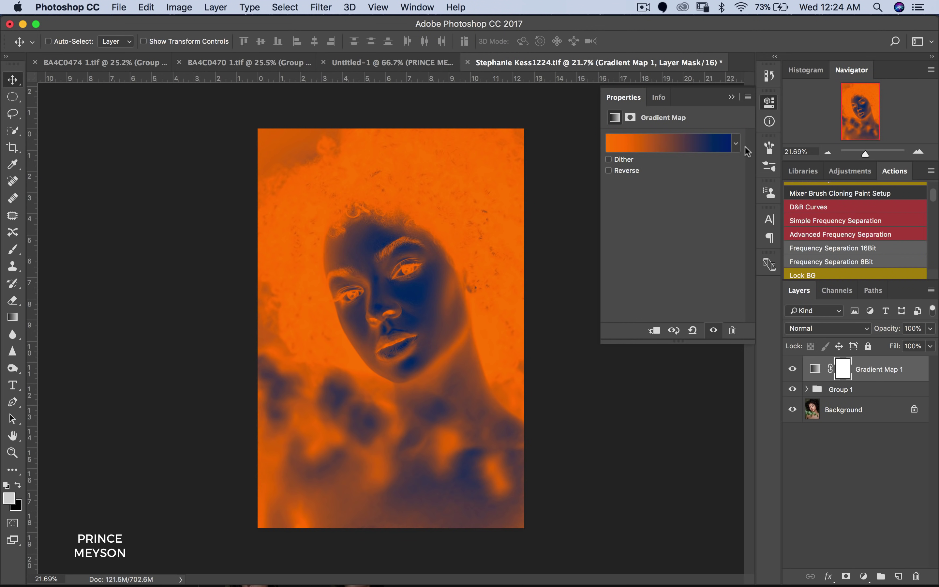
click(735, 147)
click(756, 166)
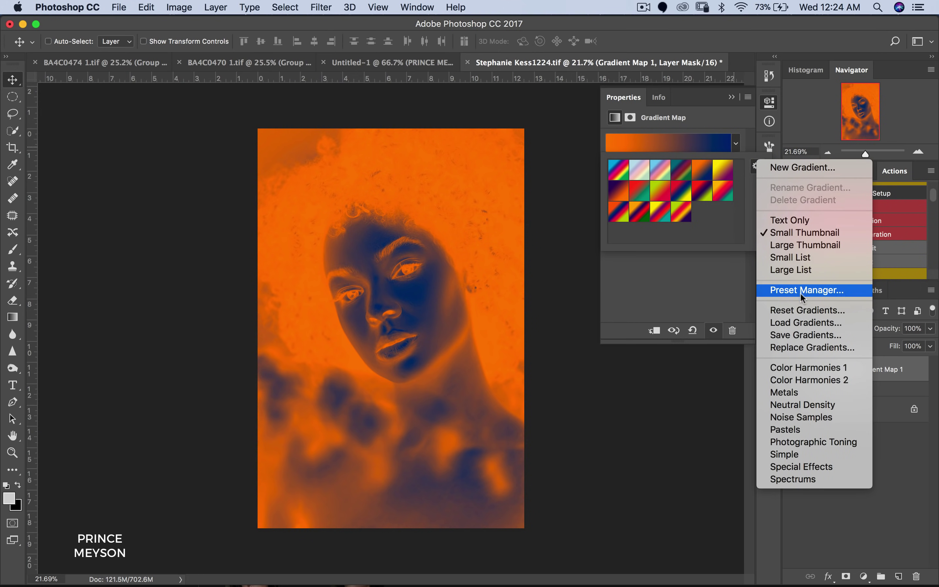
Step: Load the Photographic Toning presets and preview teal, cyan-blue, sepia and grey-beige toning
click(789, 441)
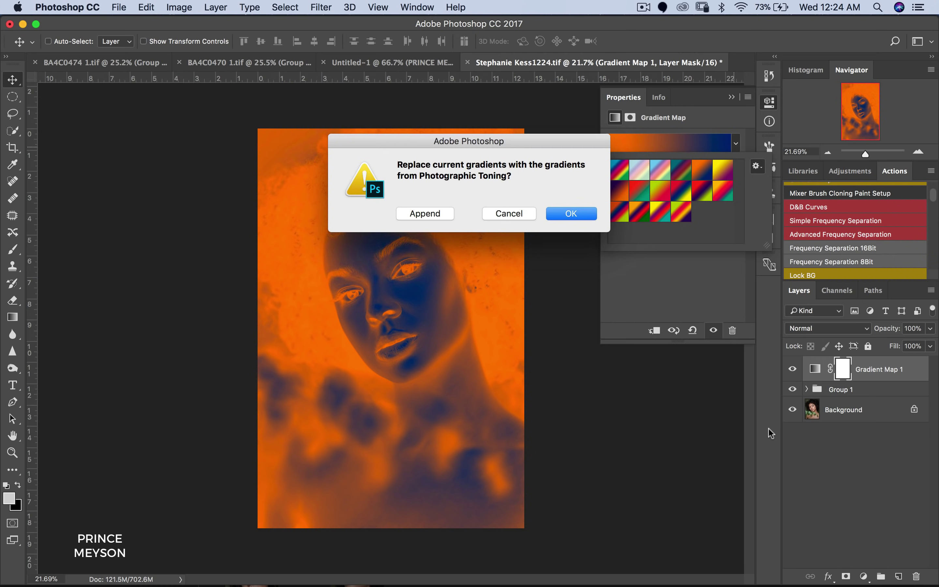
click(594, 214)
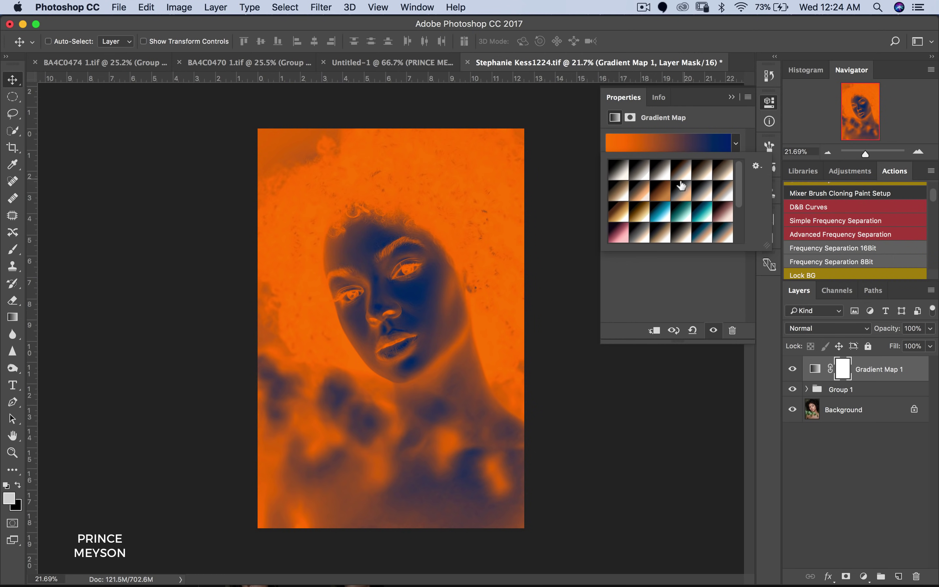
click(681, 212)
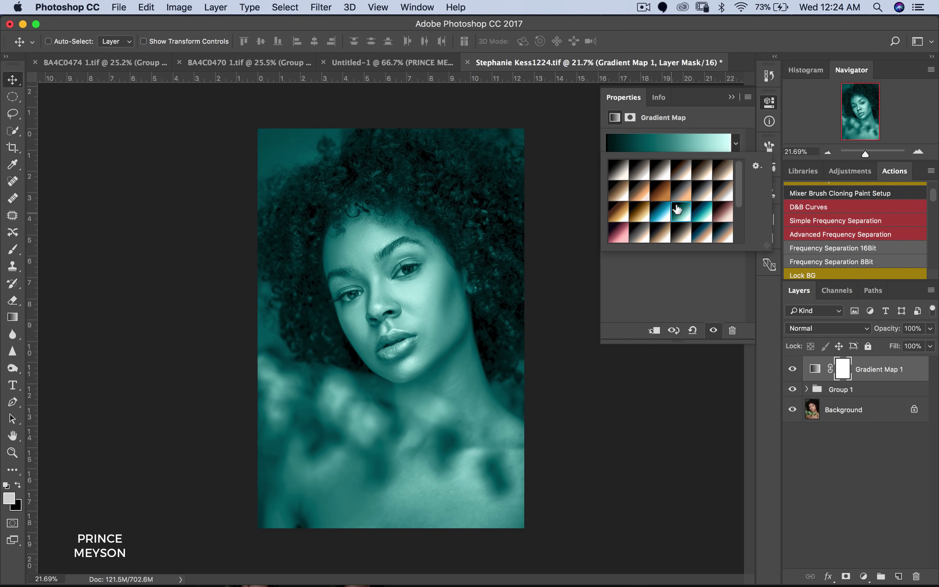
key(Up)
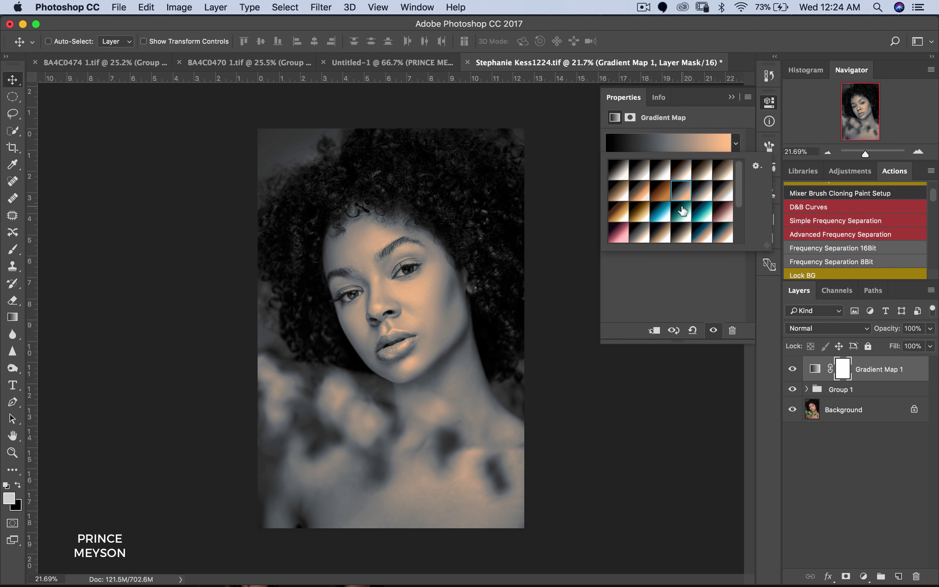
click(664, 217)
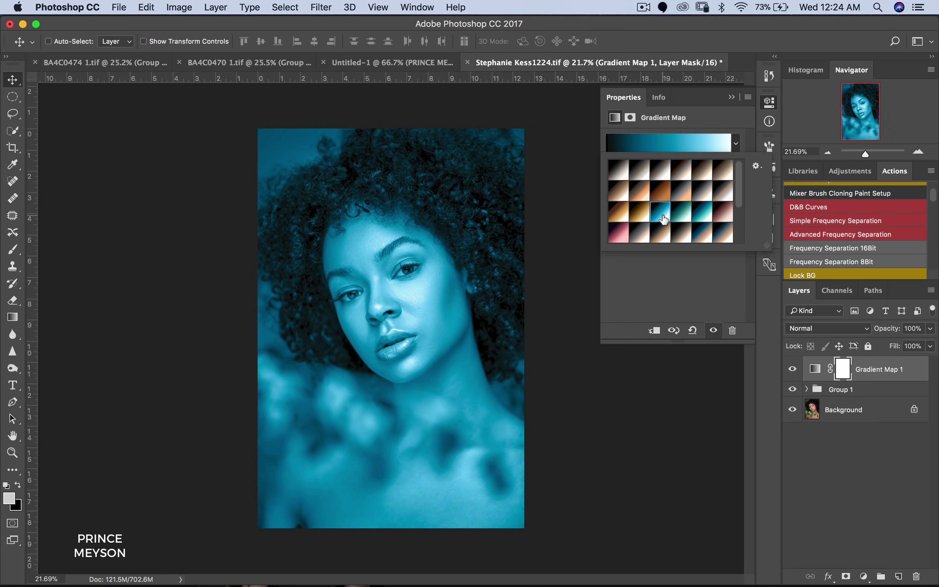
click(660, 198)
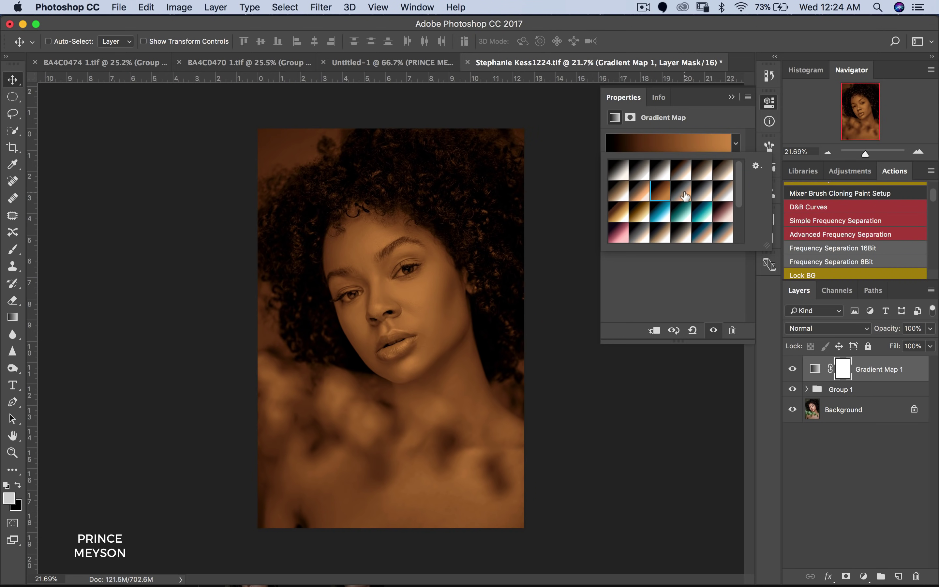
click(682, 192)
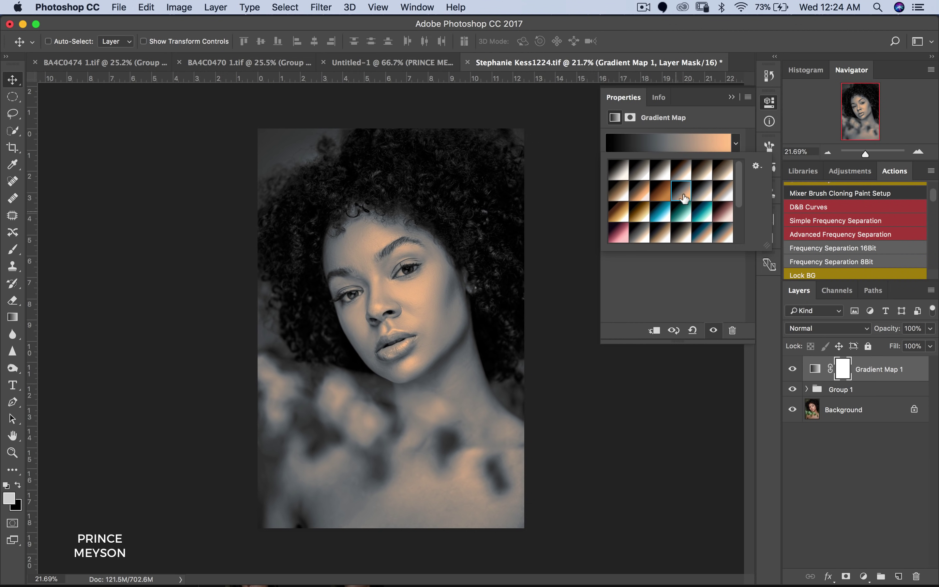
click(702, 191)
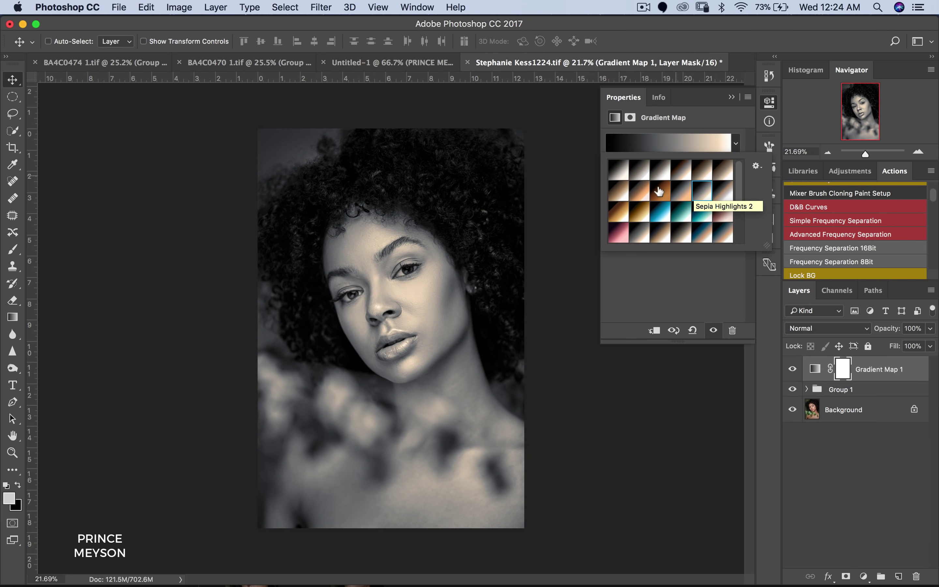
key(Return)
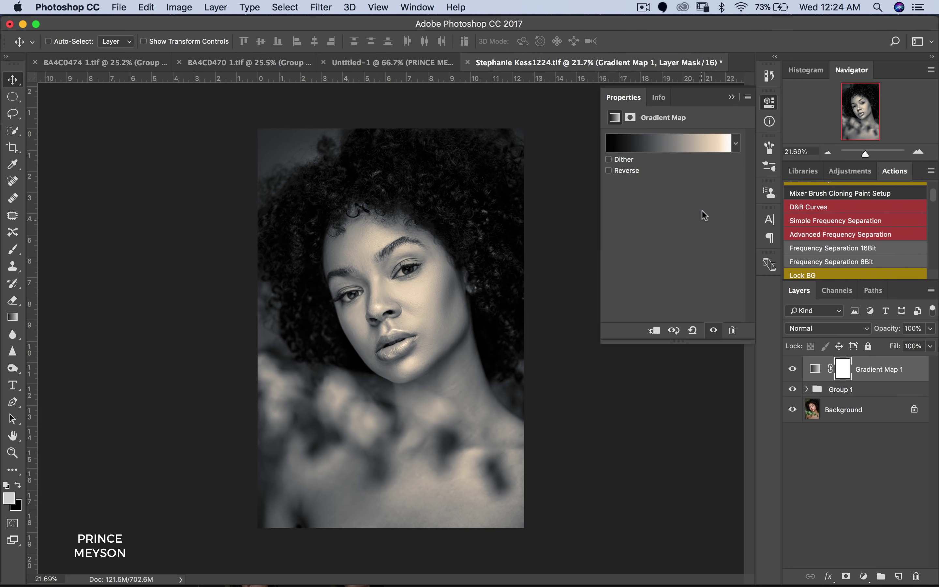
Step: Apply the copper toning gradient after comparing it with gold and lighter sepia
click(735, 144)
click(722, 170)
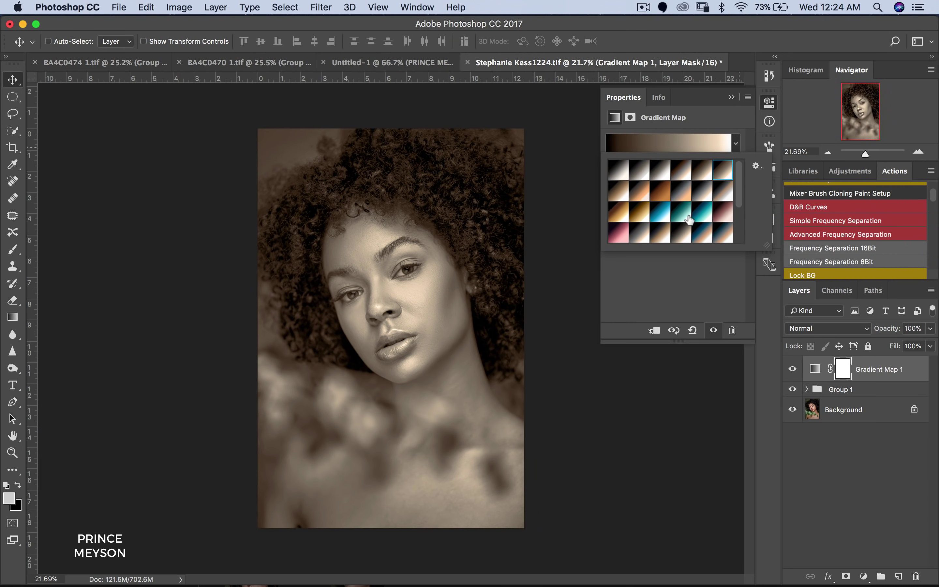
click(645, 219)
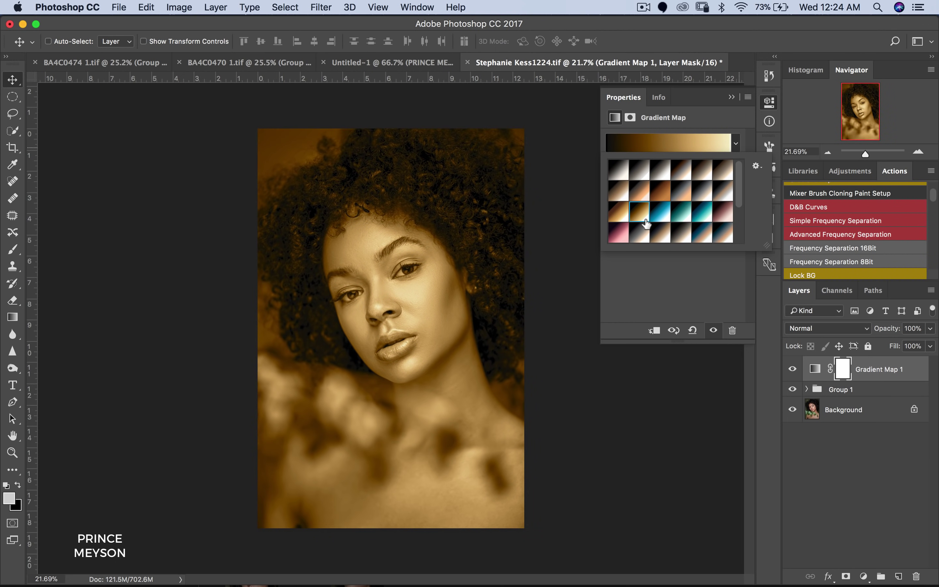
click(659, 201)
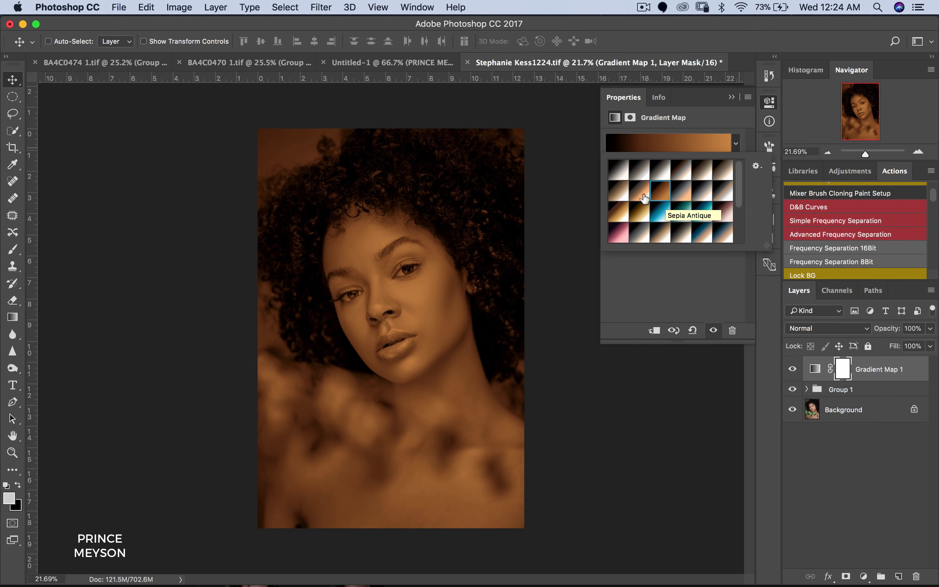
click(640, 196)
click(659, 198)
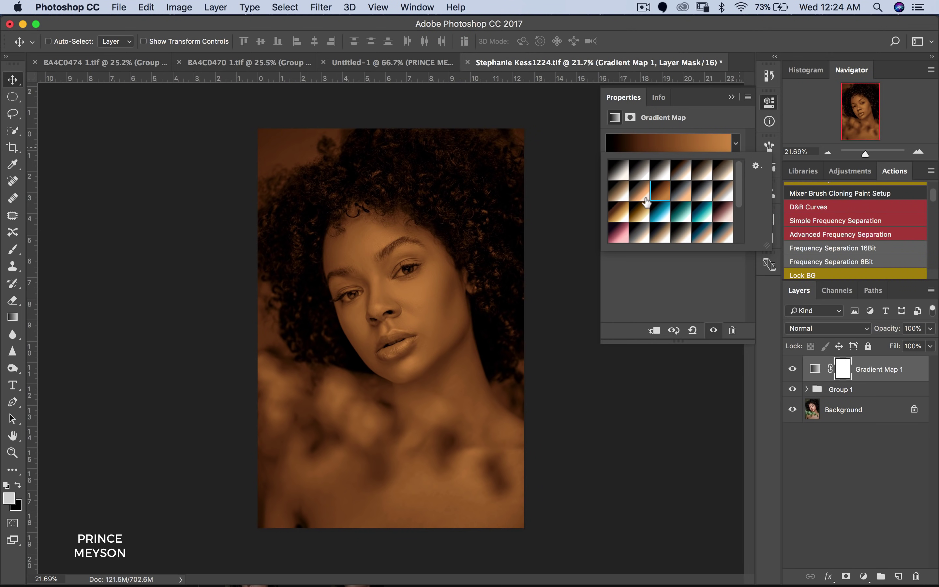
Step: Collapse Properties and set Gradient Map 1's blend mode to Soft Light
click(731, 97)
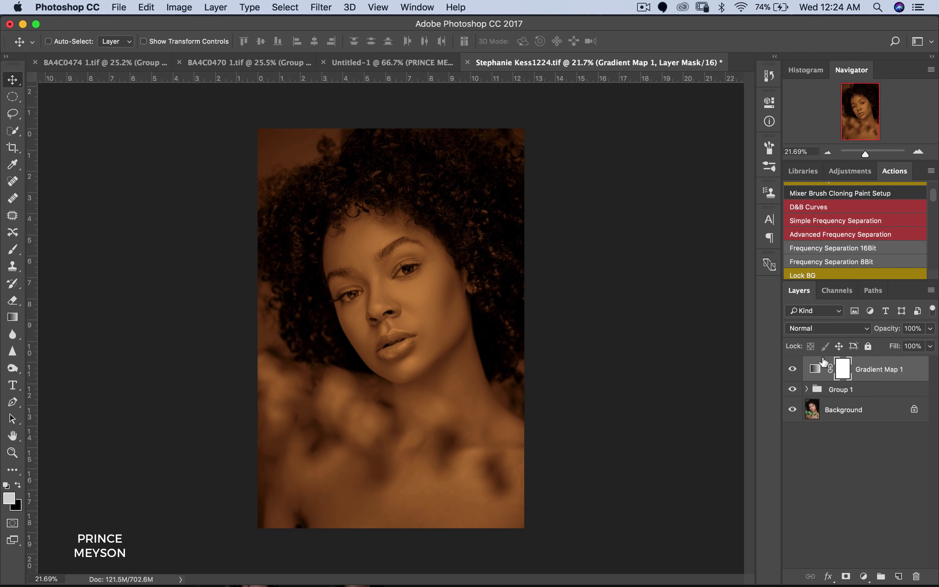
click(816, 331)
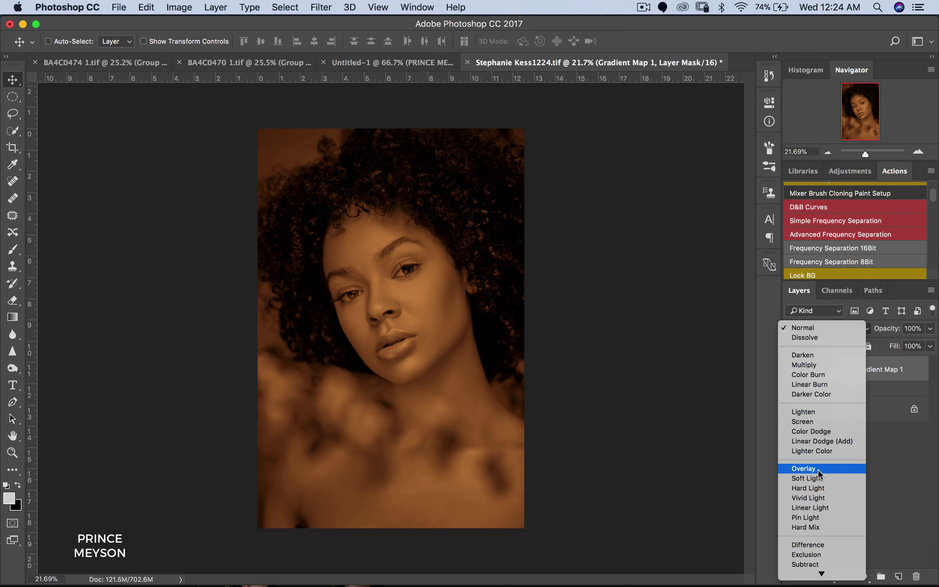
click(816, 479)
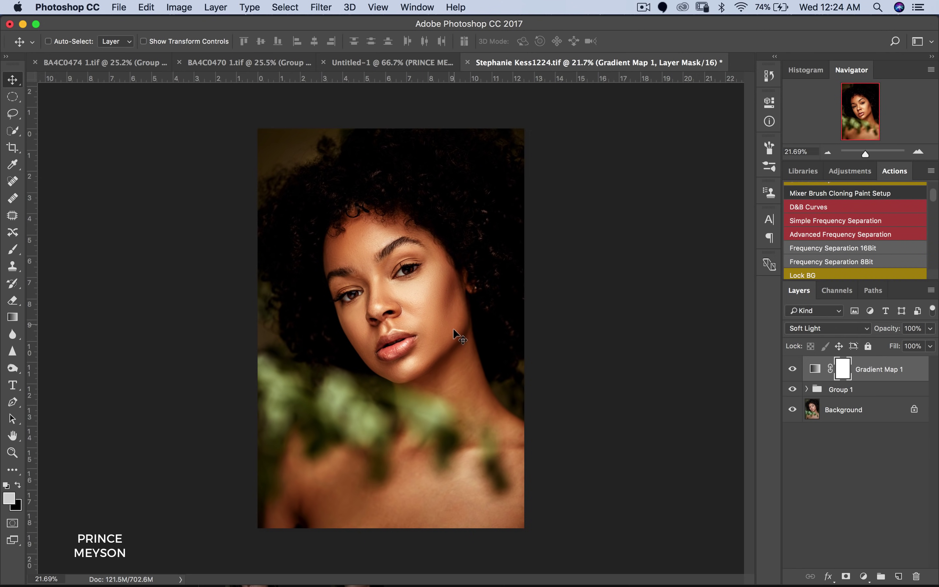
Step: Set Gradient Map 1's opacity to 30%, compare visibility, then drag it to 21%
click(919, 328)
text(3)
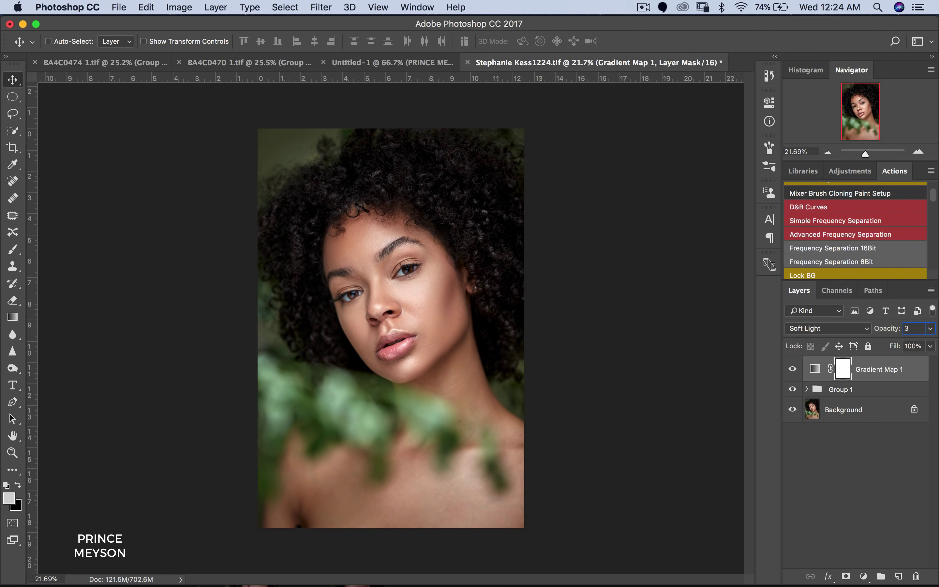
text(0)
key(Return)
click(793, 368)
click(792, 369)
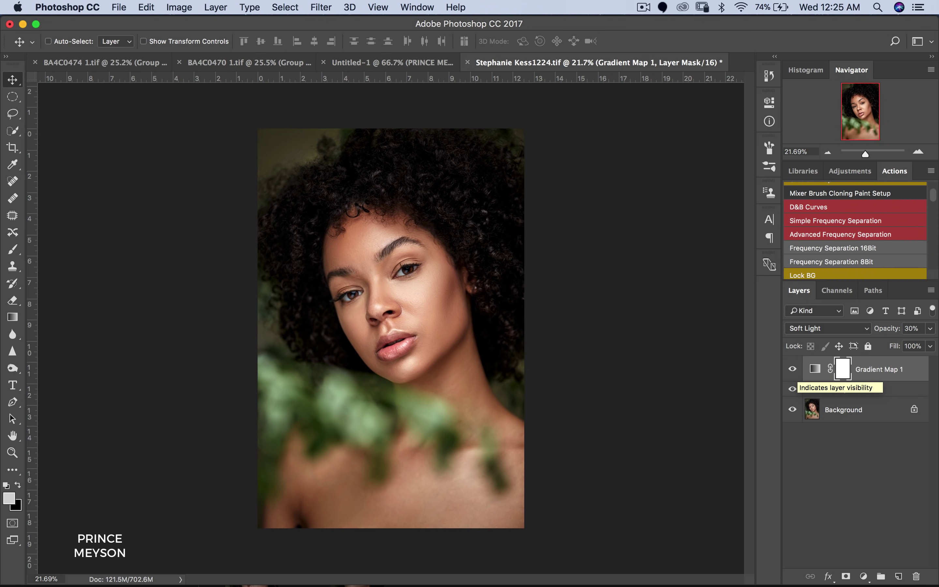
click(930, 329)
mouse_move(887, 344)
mouse_down()
mouse_move(873, 344)
mouse_move(881, 344)
mouse_up()
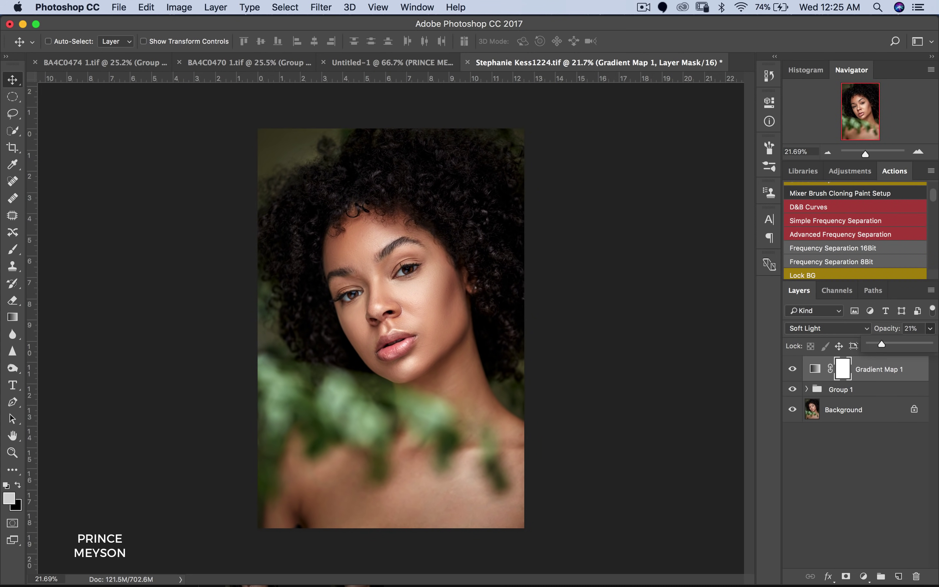
click(815, 368)
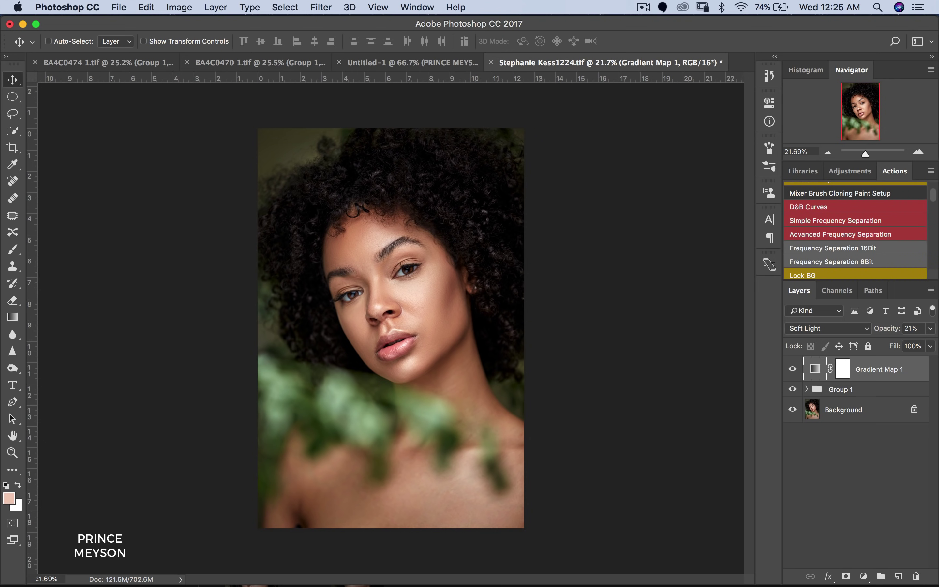
Step: Split Gradient Map 1's Underlying Layer shadow slider to 53/209 in Blending Options and apply
double_click(916, 368)
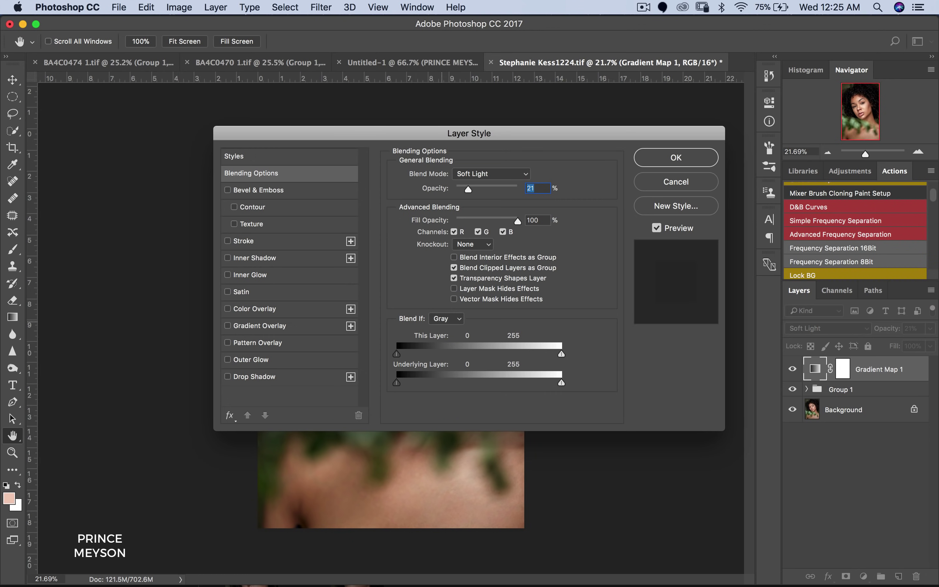
drag(469, 133, 768, 123)
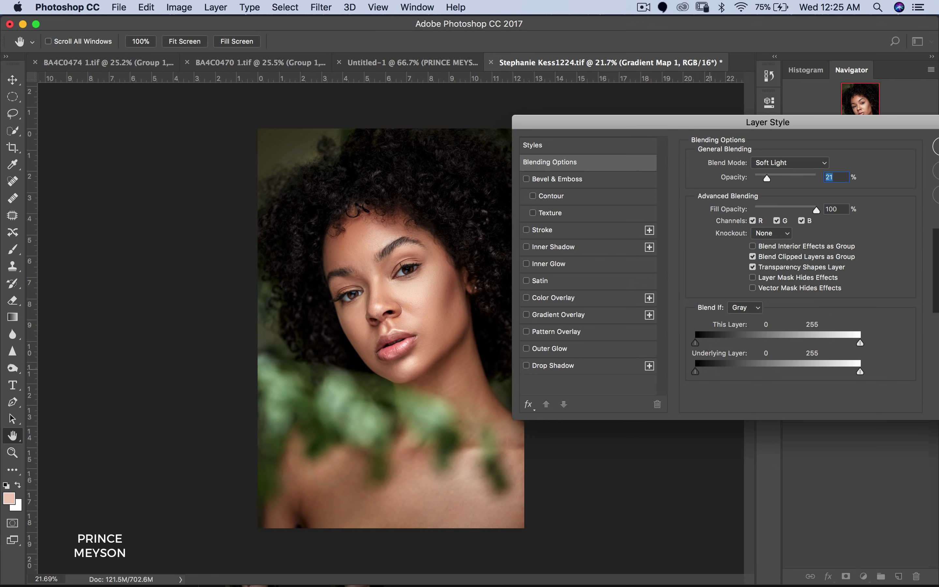
drag(695, 371, 754, 372)
mouse_move(755, 372)
mouse_down()
mouse_move(739, 371)
mouse_move(750, 371)
mouse_up()
drag(749, 372, 824, 372)
drag(768, 122, 734, 115)
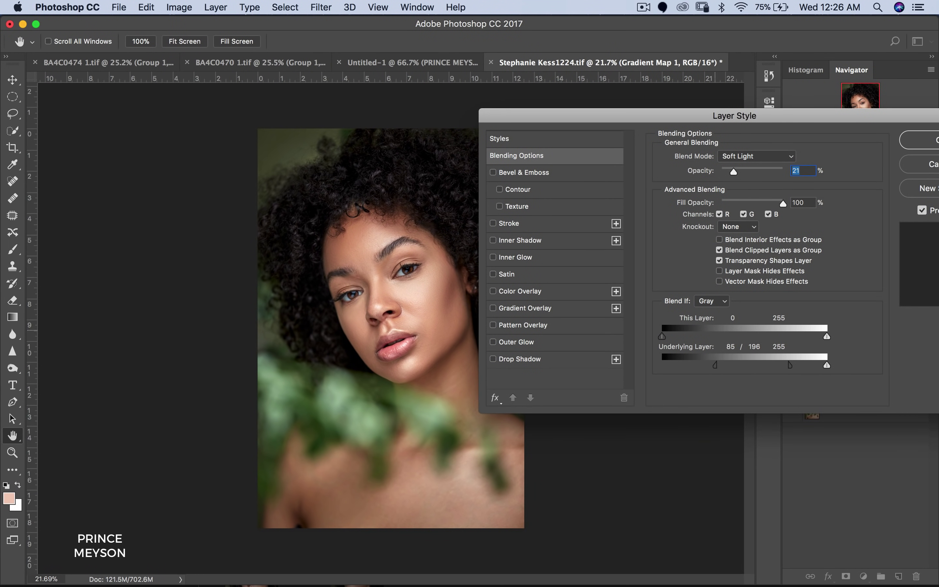
drag(715, 365, 702, 364)
drag(790, 365, 686, 365)
drag(685, 364, 798, 365)
drag(684, 365, 695, 365)
key(Return)
Step: Raise Gradient Map 1's opacity to 70% and toggle it to compare
click(931, 328)
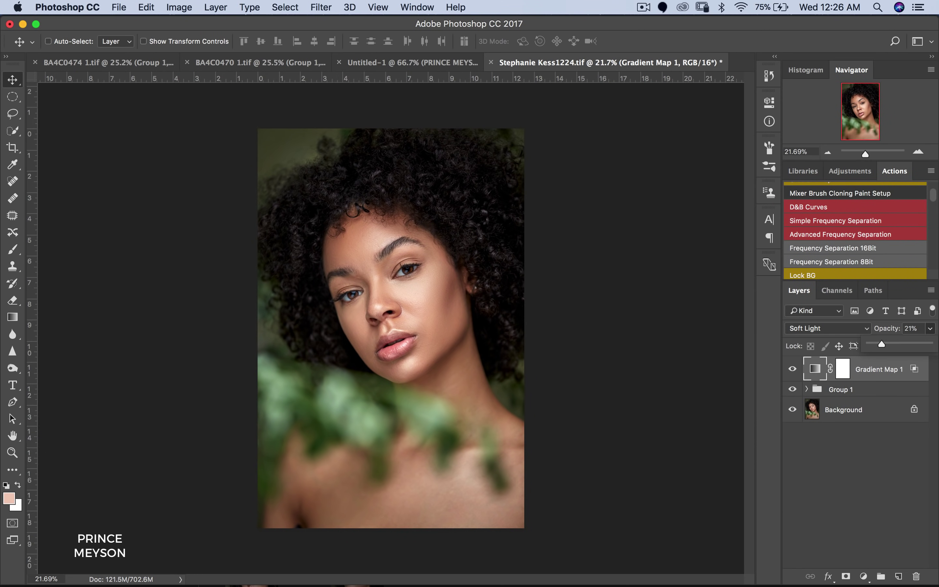
drag(881, 344, 911, 344)
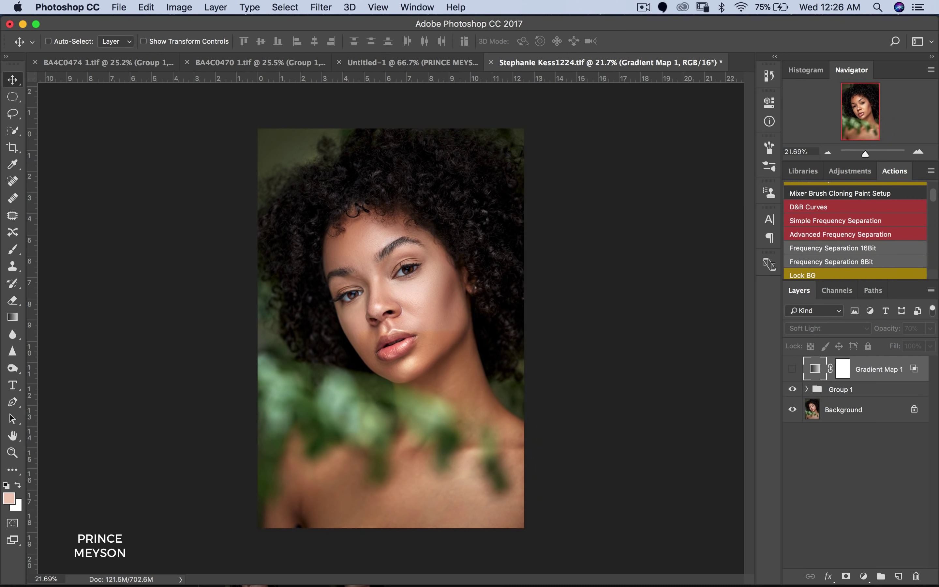
key(super+comma)
key(super+comma)
key(super+comma)
key(super+comma)
key(super+comma)
key(super+comma)
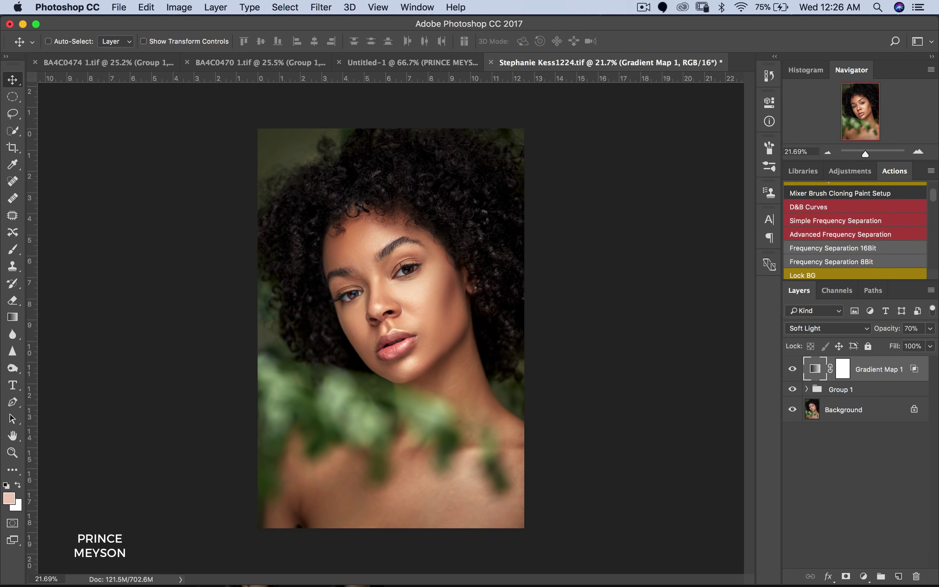
Step: Nudge the split Underlying Layer Blend If sliders higher and apply
double_click(888, 369)
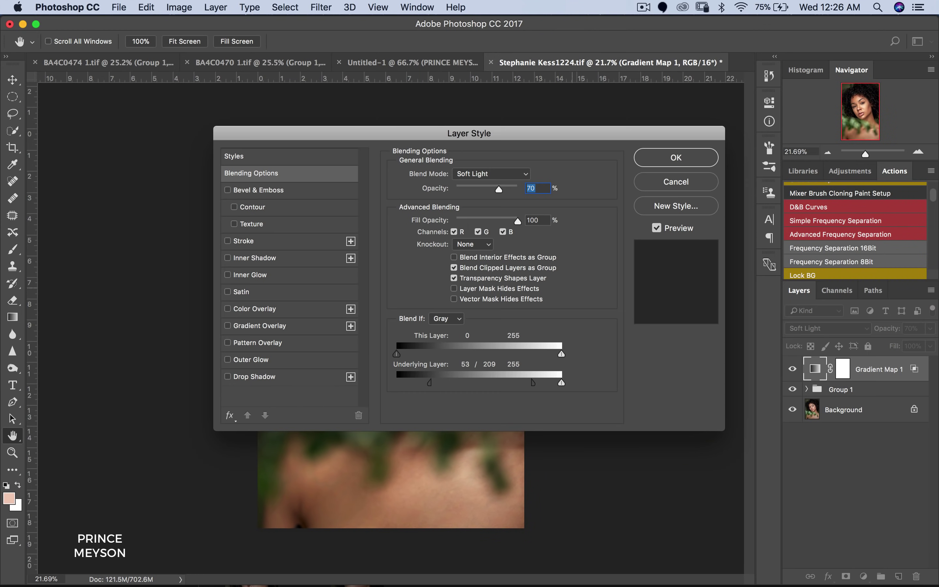
drag(469, 133, 757, 125)
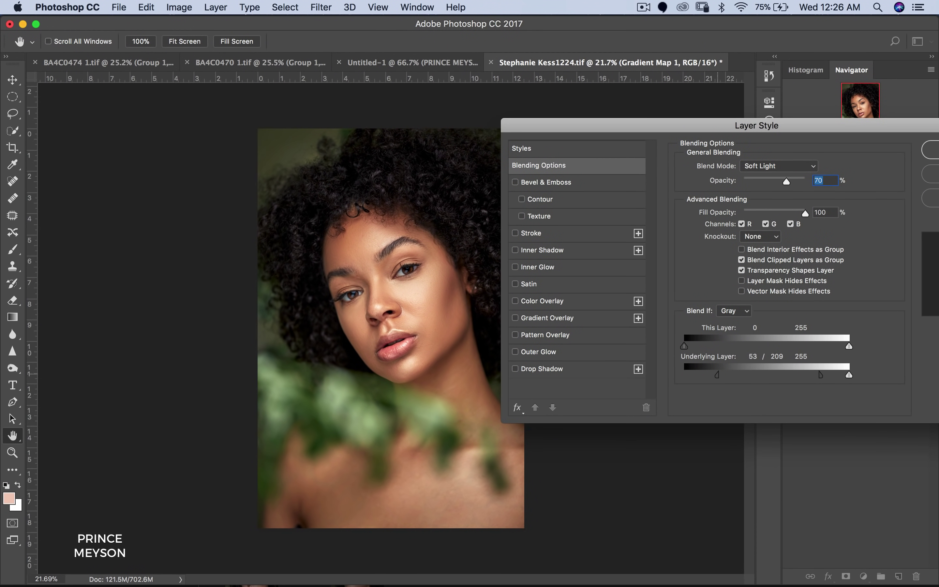
drag(717, 375, 741, 375)
drag(820, 375, 840, 374)
key(Return)
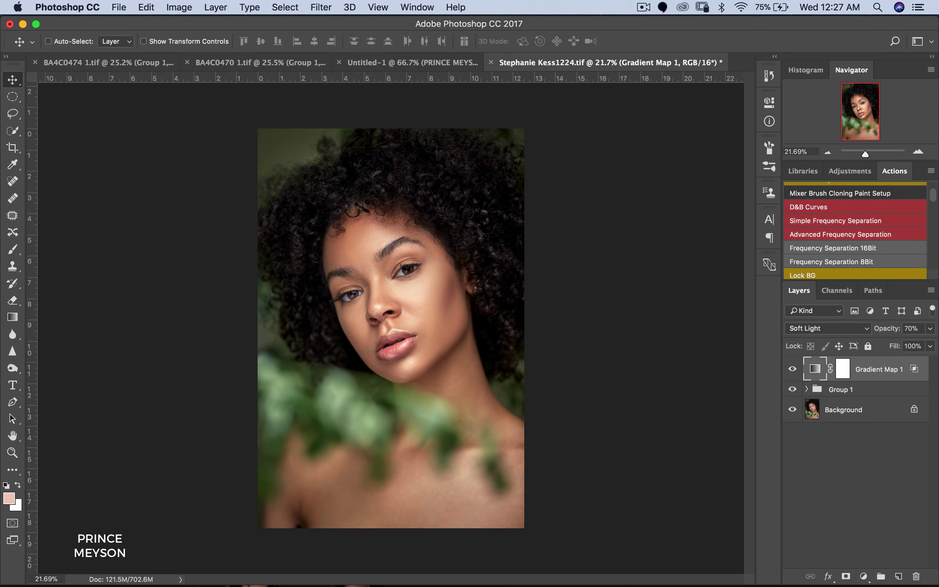
Step: Add Gradient Map 2 using the blue gradient preset
click(863, 577)
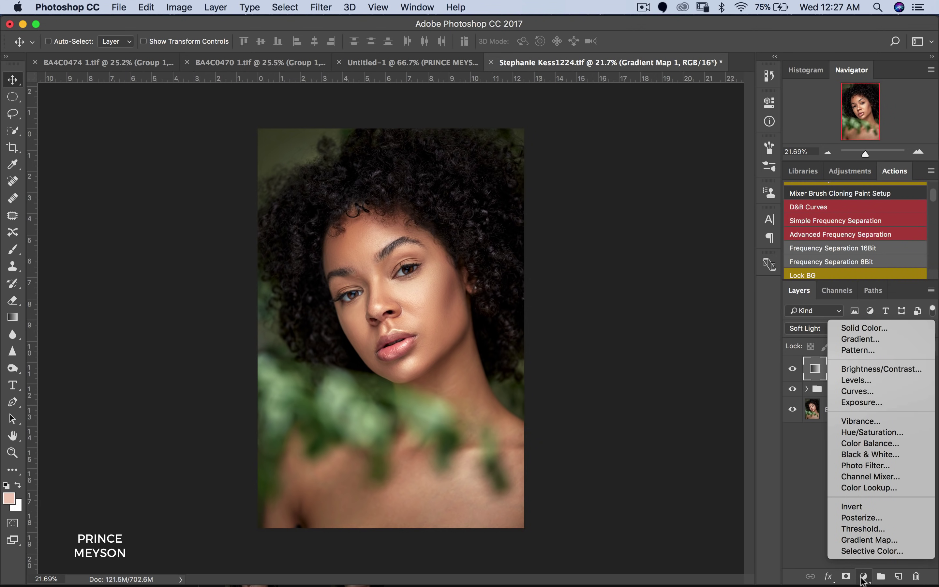
click(867, 540)
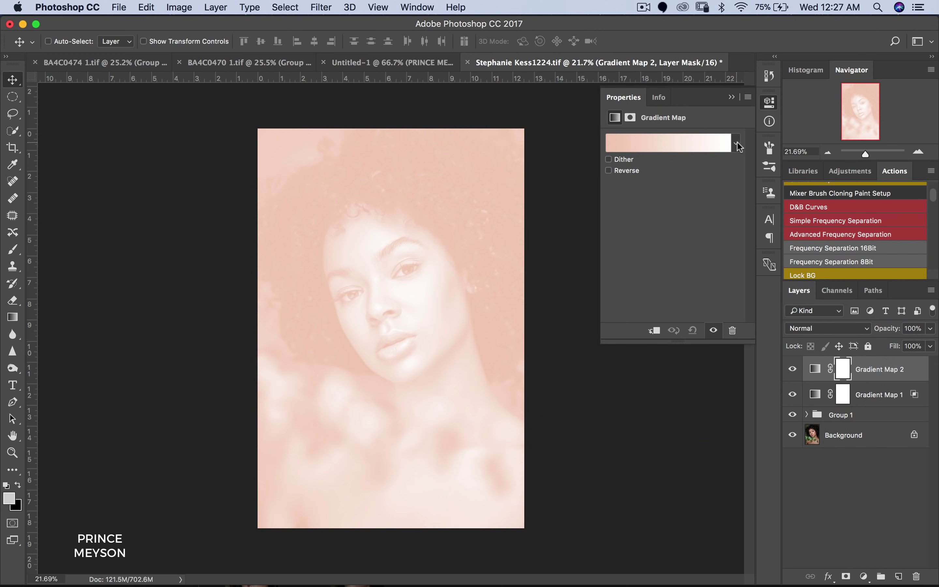
click(736, 144)
click(670, 216)
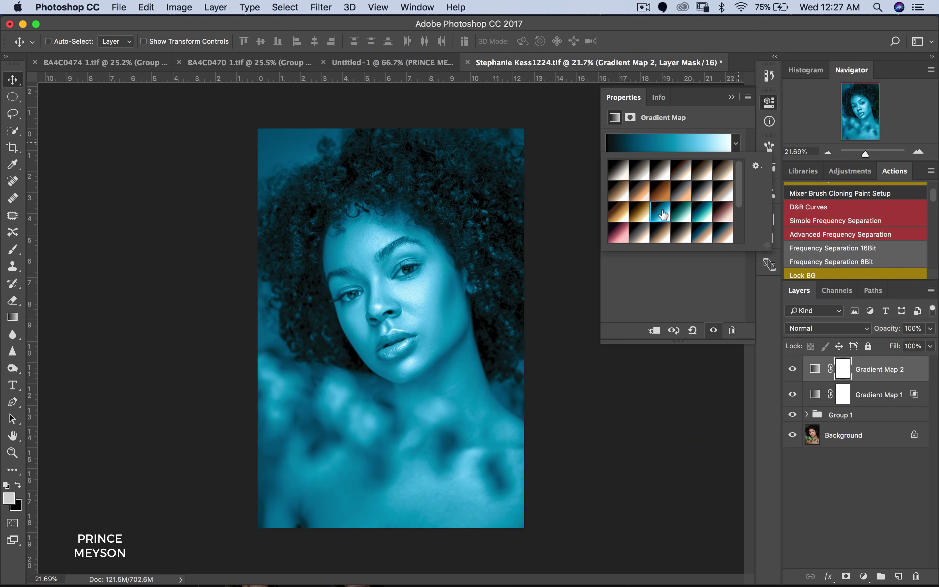
Step: Set Gradient Map 2's blend mode to Soft Light
click(731, 98)
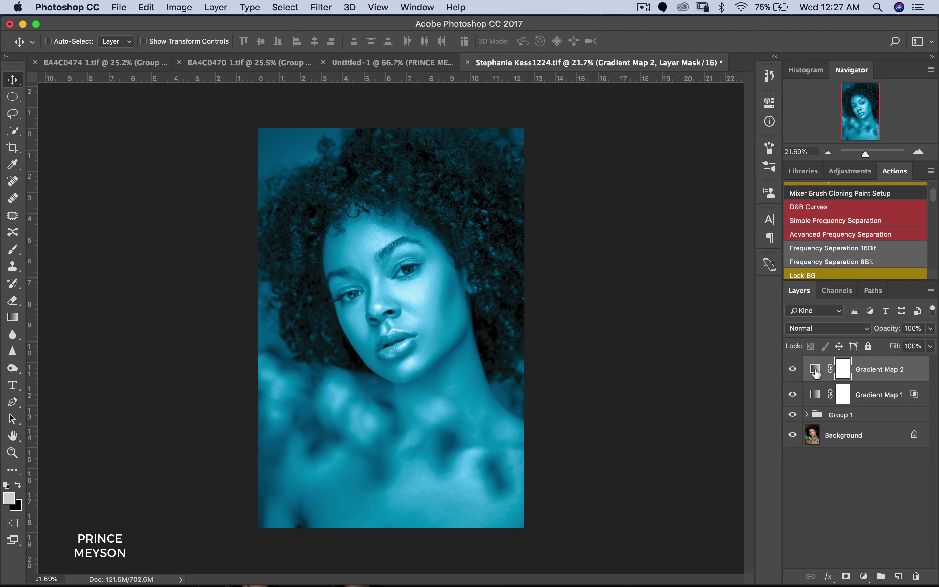
click(827, 328)
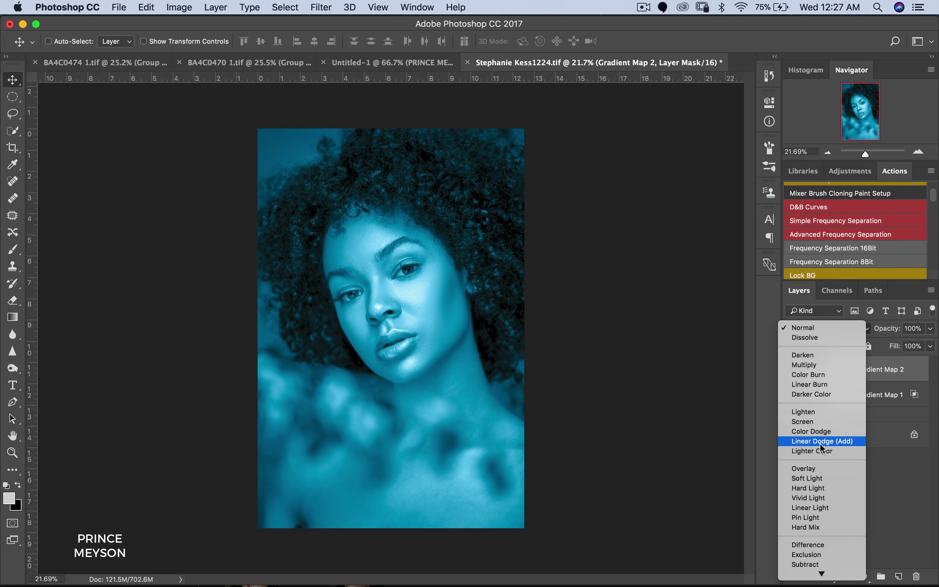
click(816, 479)
click(807, 328)
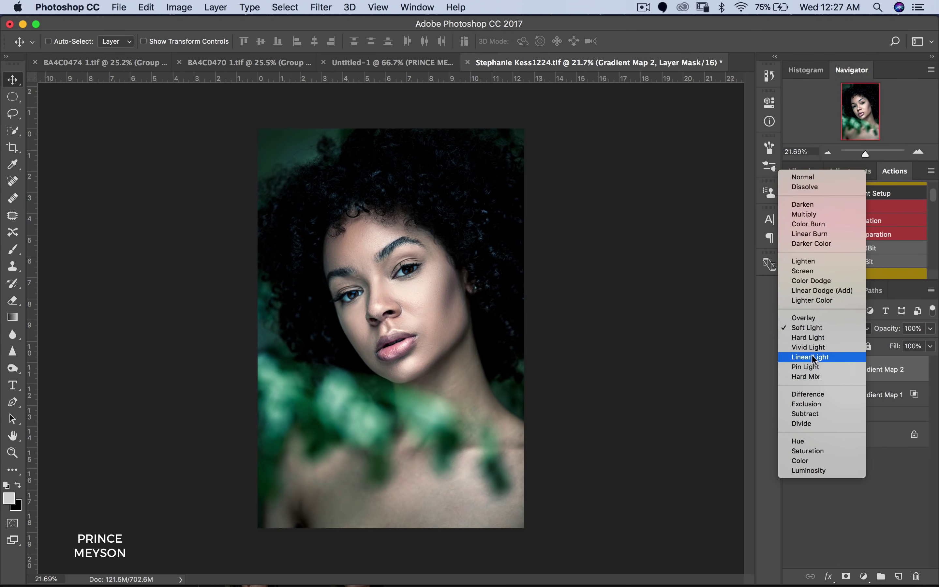
click(807, 328)
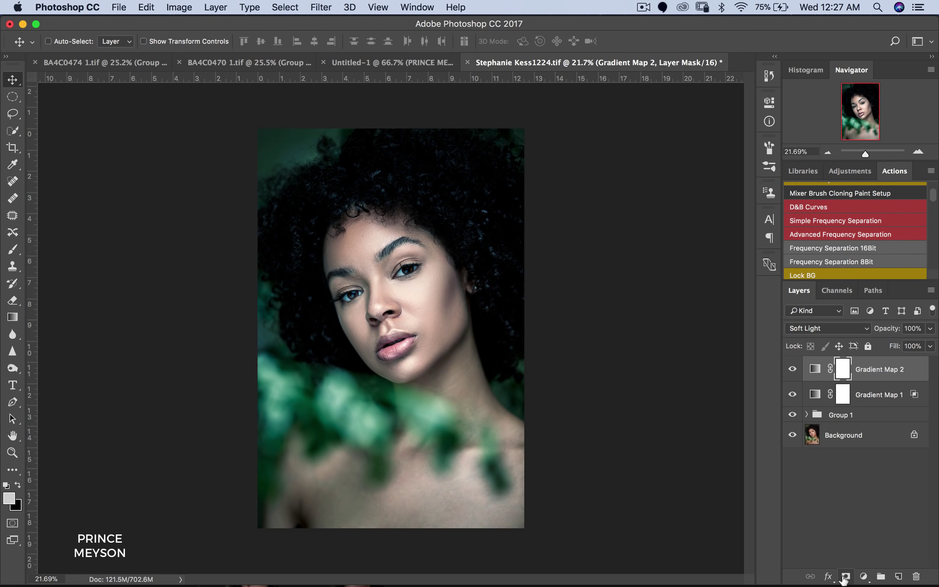
Step: Drag Gradient Map 2's Underlying Layer white slider left and split it to 4/92
double_click(916, 371)
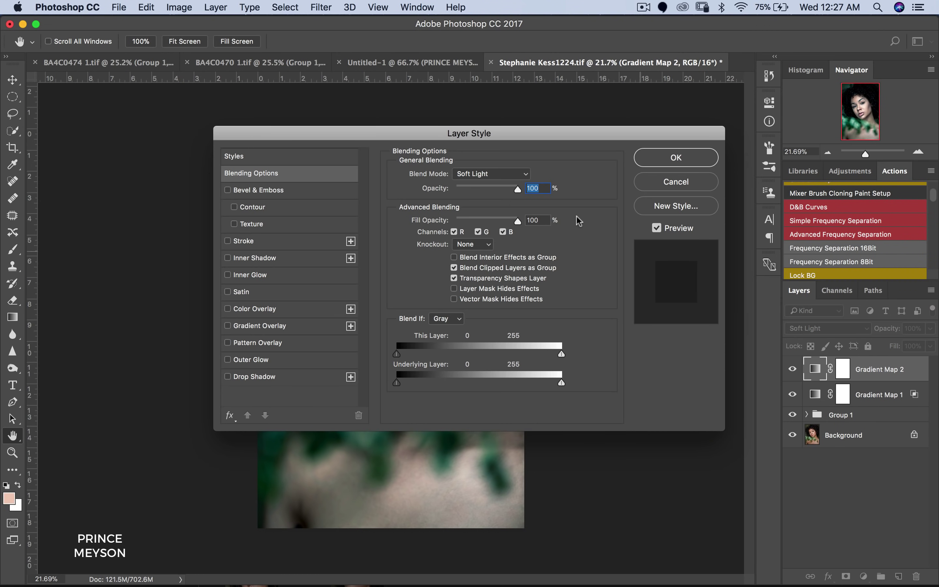
drag(389, 134, 739, 148)
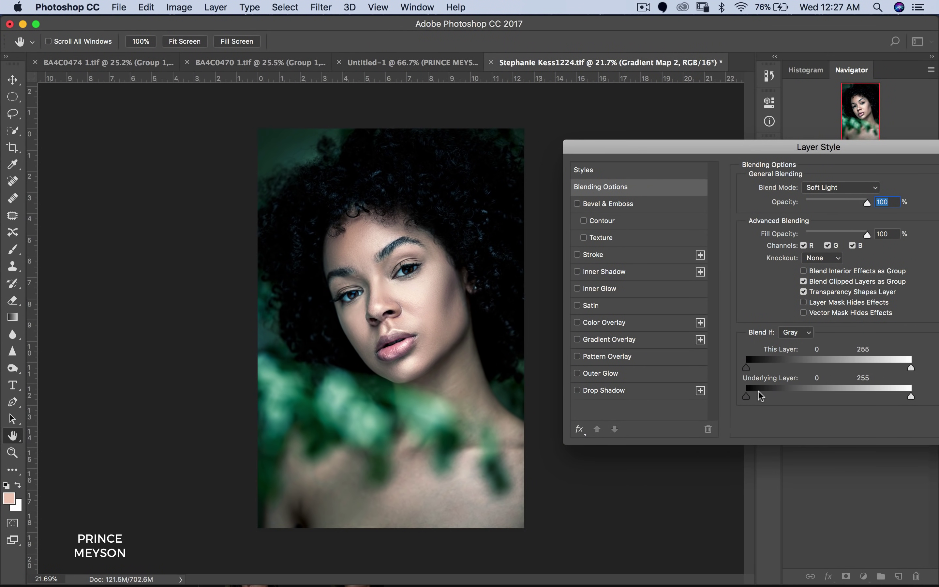
drag(911, 398, 806, 398)
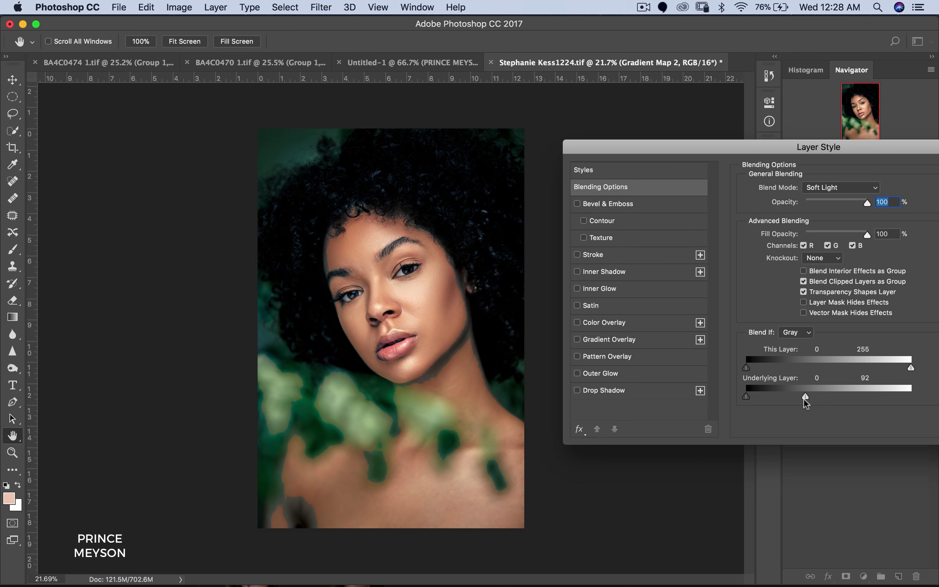
drag(803, 396, 748, 396)
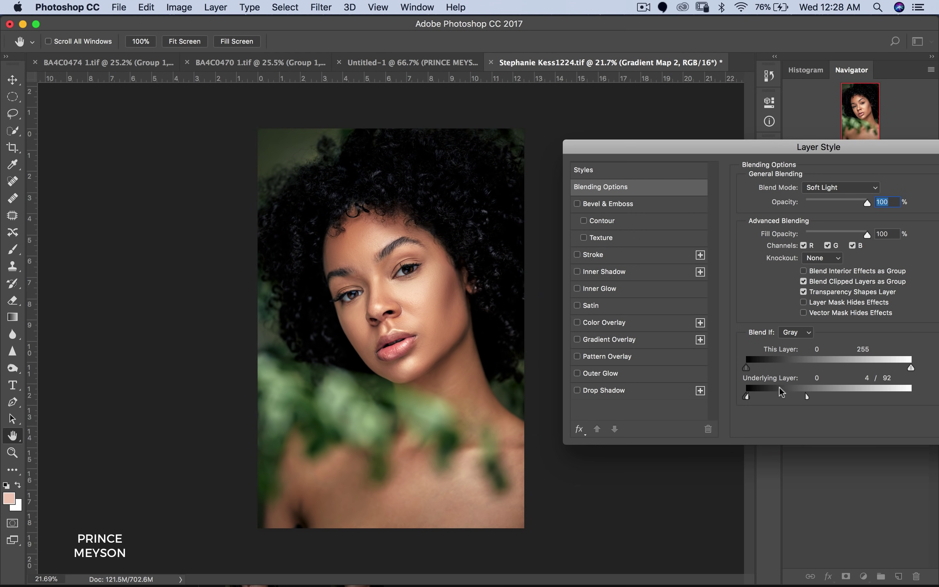
drag(838, 148, 695, 273)
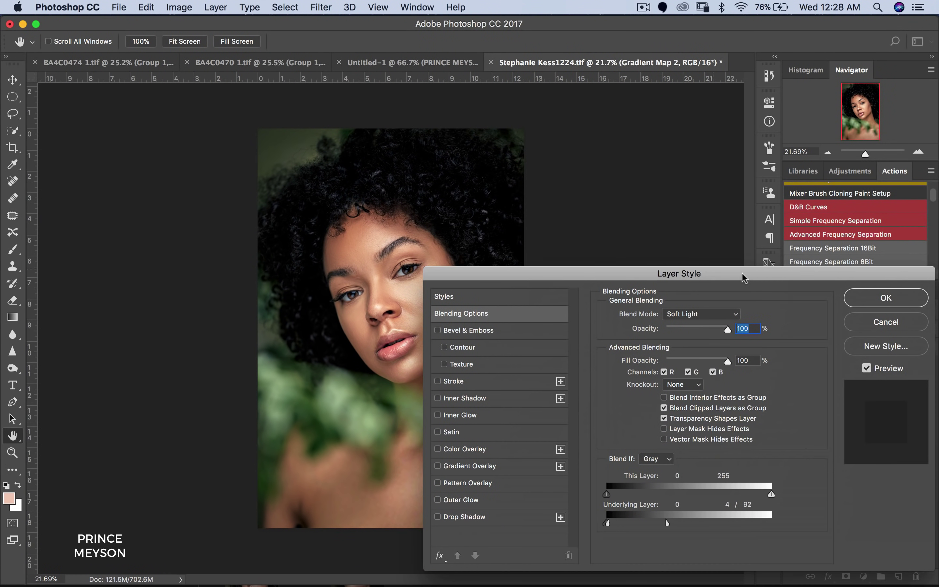
Step: Apply the Blend If settings and toggle Gradient Map 2 to compare
click(885, 297)
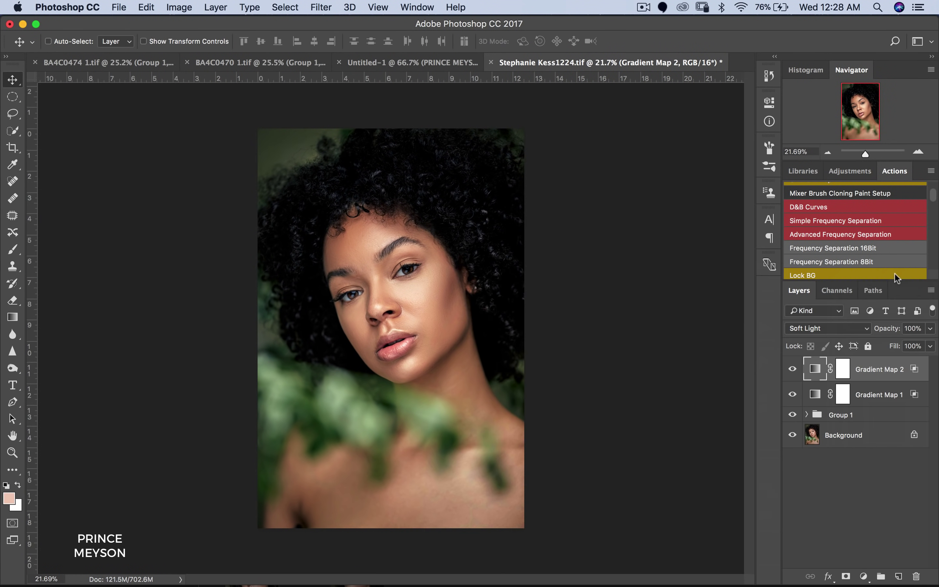
click(793, 371)
click(792, 372)
click(793, 371)
click(792, 372)
Step: Set Gradient Map 2 to 52% and Gradient Map 1 to 61% opacity, selecting both
click(930, 328)
click(896, 343)
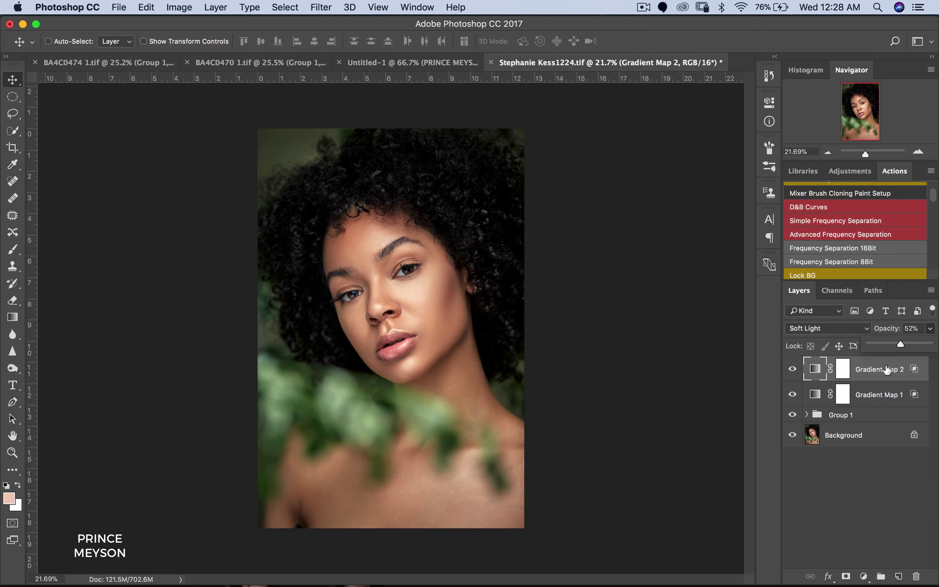
click(891, 390)
click(930, 328)
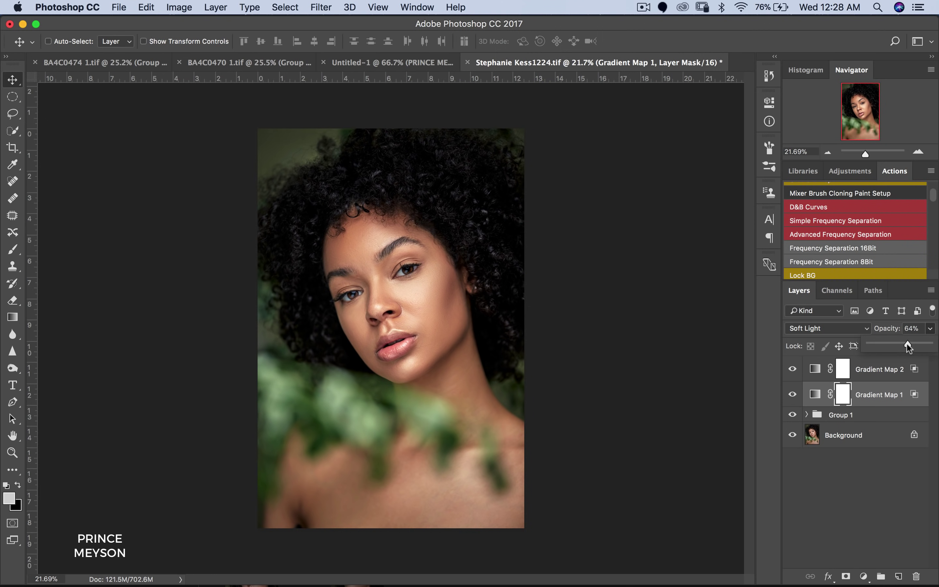
click(892, 376)
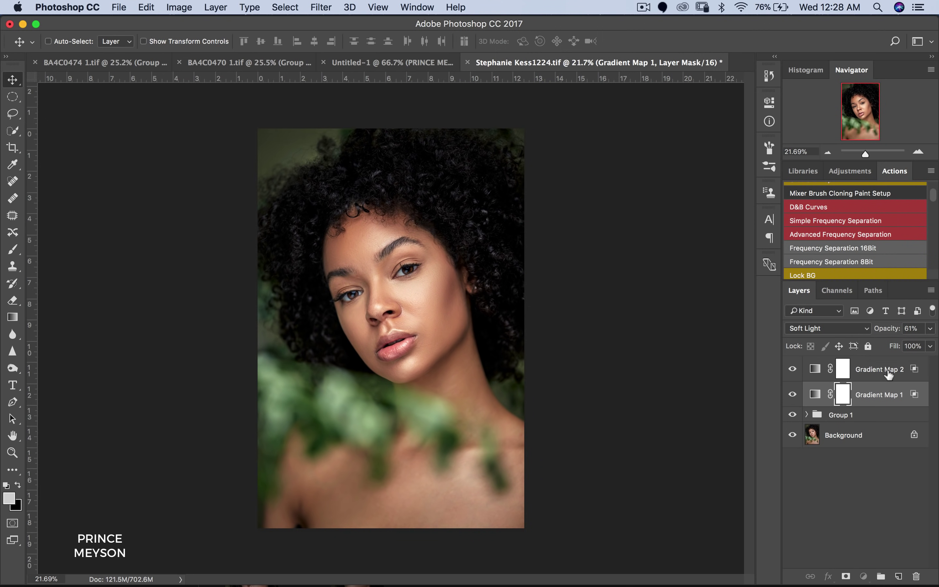
click(889, 375)
shift+click(883, 388)
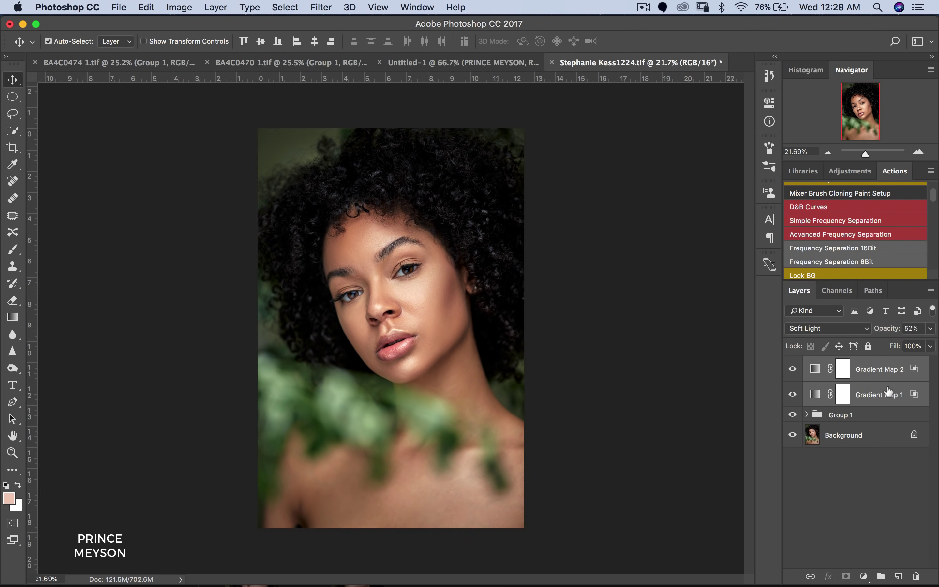
Step: Group both gradient maps into Group 2 and toggle it to compare
key(super+g)
click(794, 365)
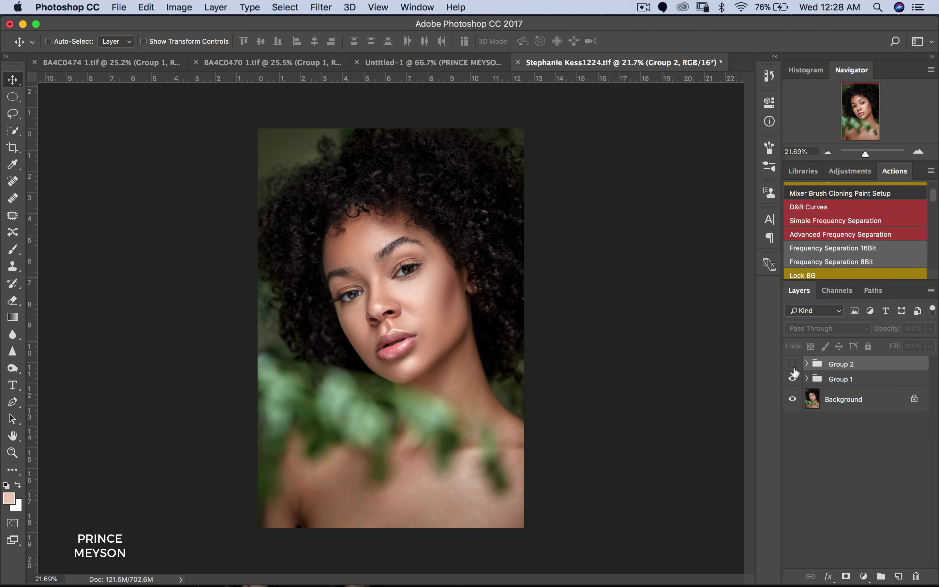
click(794, 365)
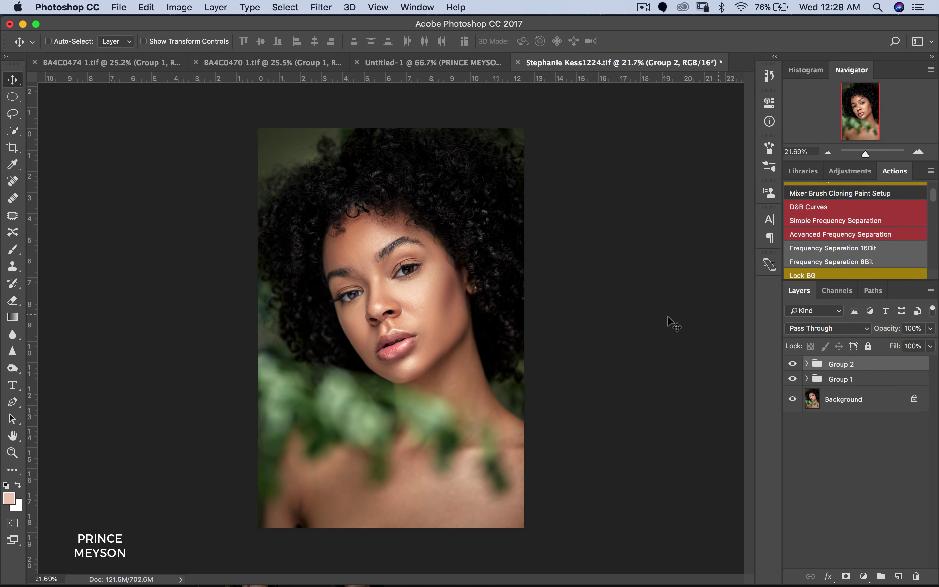
Step: Zoom in and out on the portrait, toggling Group 2 on and off to compare
key(z)
click(450, 384)
key(v)
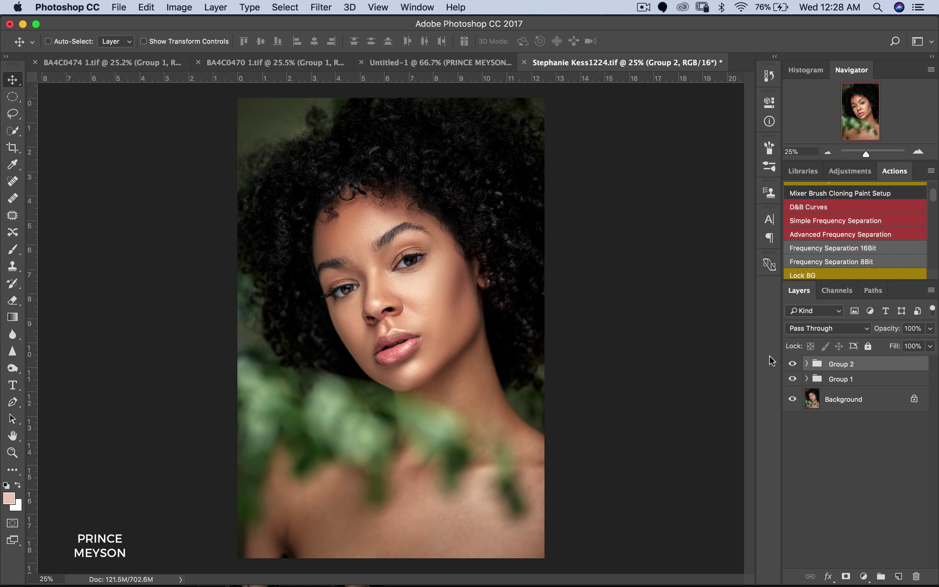
click(792, 365)
click(793, 365)
alt+click(486, 336)
click(793, 365)
click(793, 365)
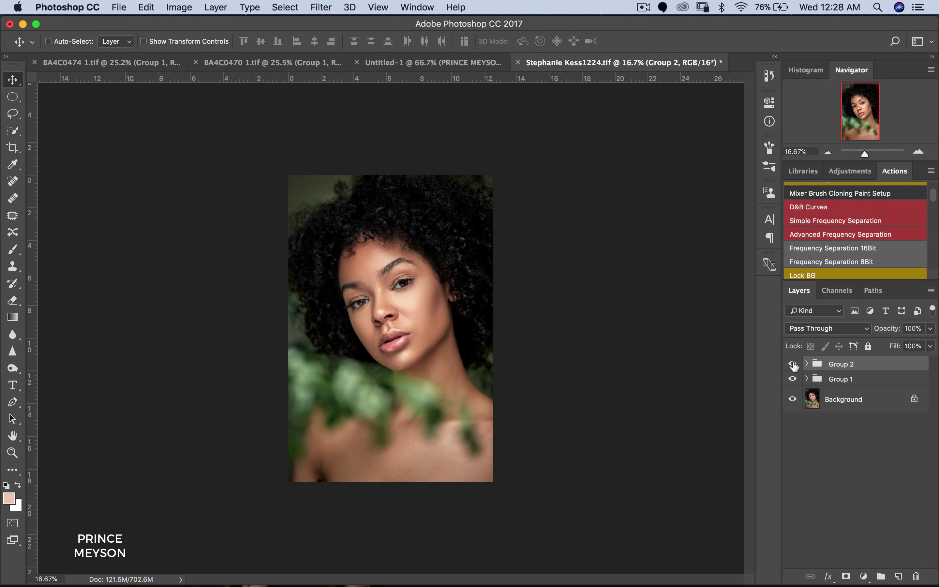
click(793, 365)
click(793, 365)
click(793, 365)
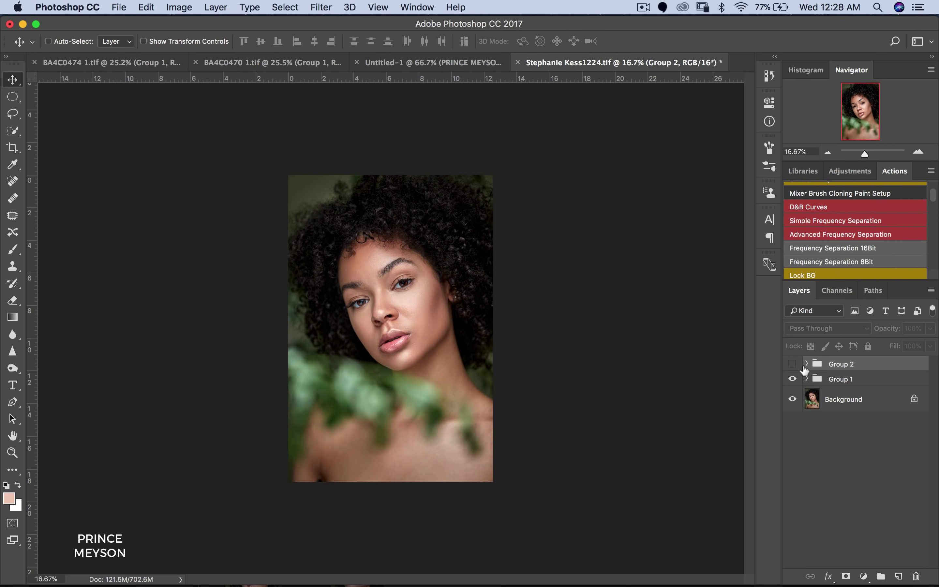
click(793, 365)
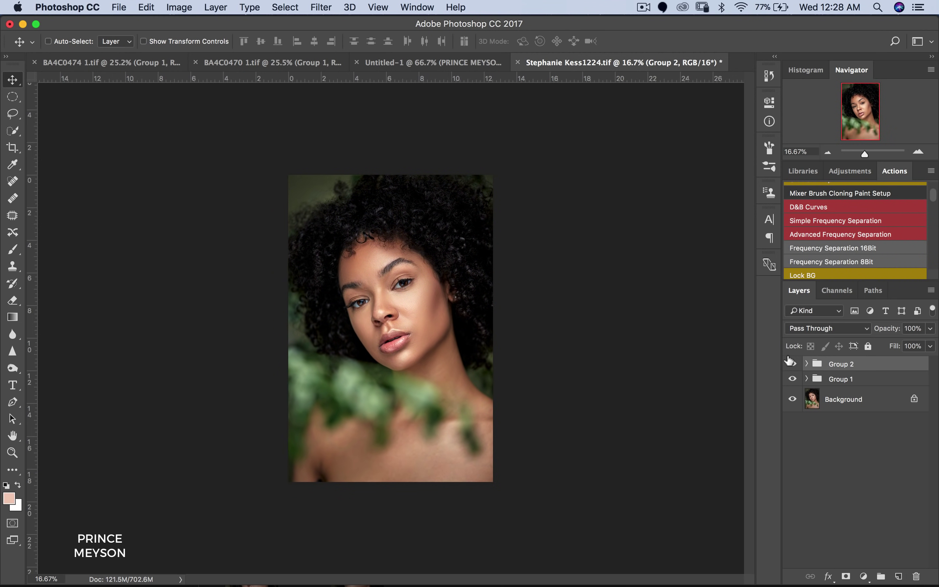
key(z)
click(447, 366)
key(v)
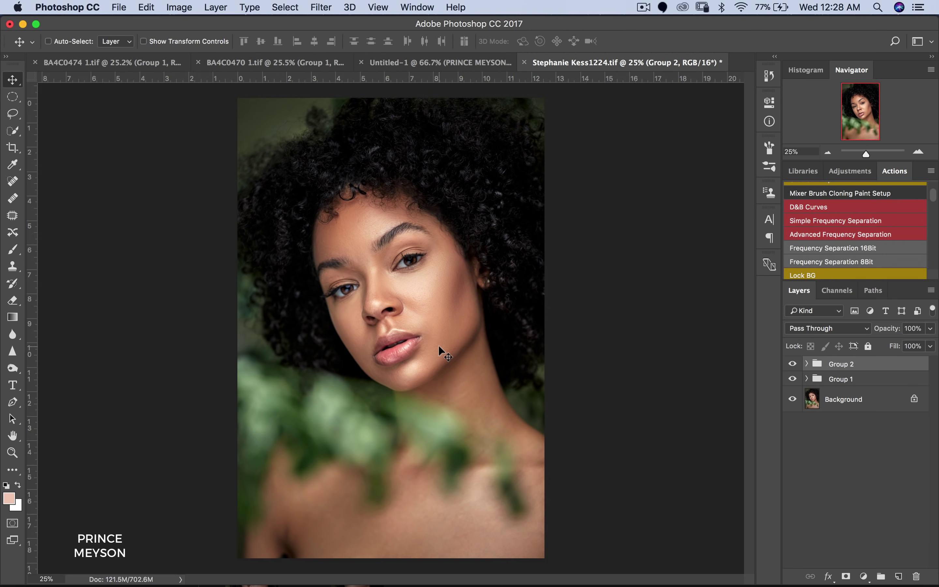
click(793, 365)
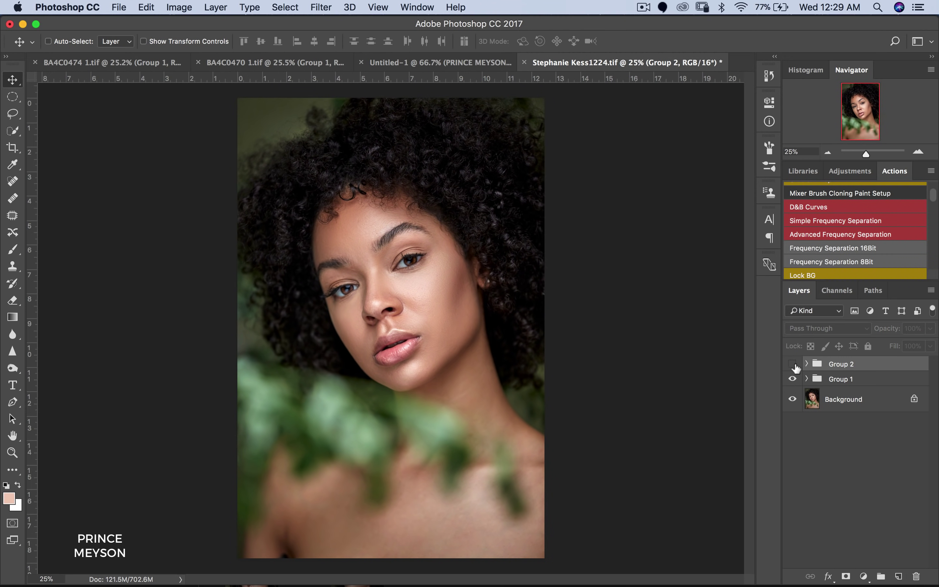
click(793, 364)
Step: Set Group 2's opacity to 100% and compare once more
click(931, 328)
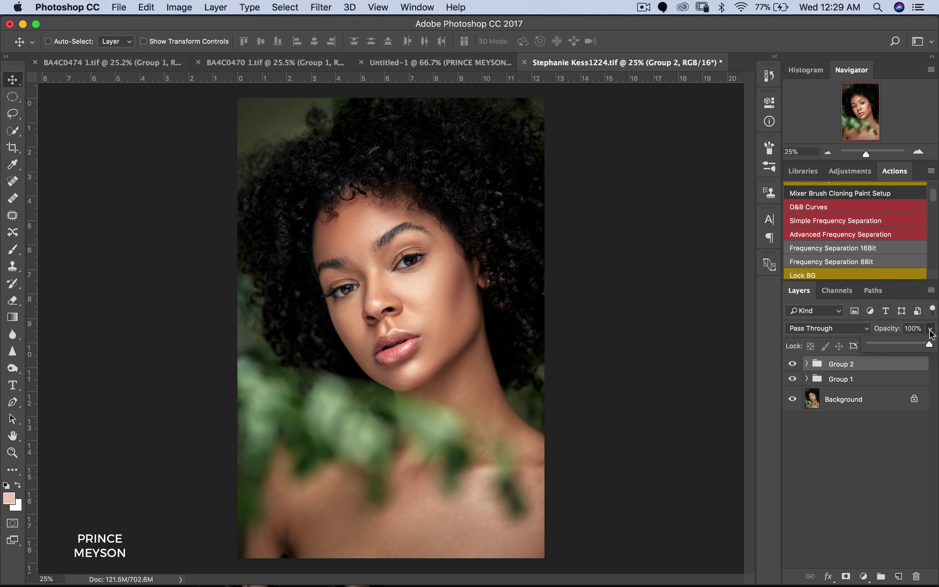
drag(903, 344, 931, 345)
click(793, 364)
click(793, 364)
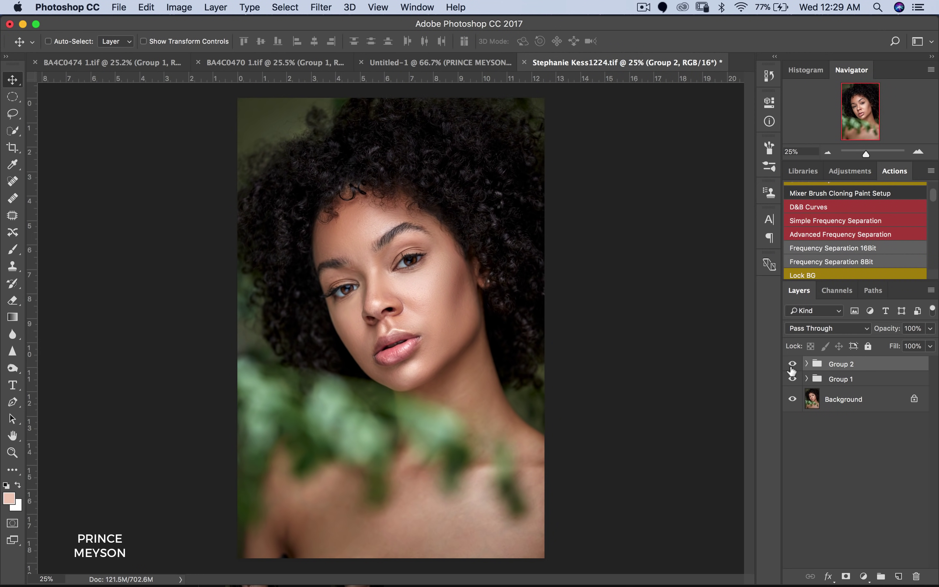